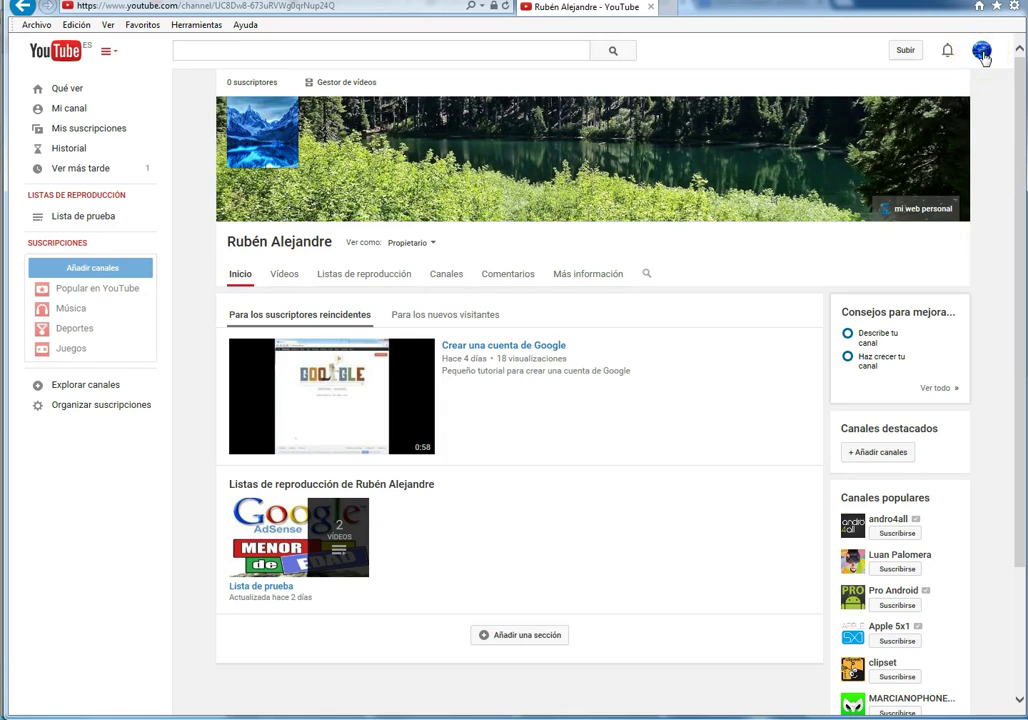
Open the advanced options of the channel's YouTube account settings.
{"action": "left_click", "coordinate": [982, 52]}
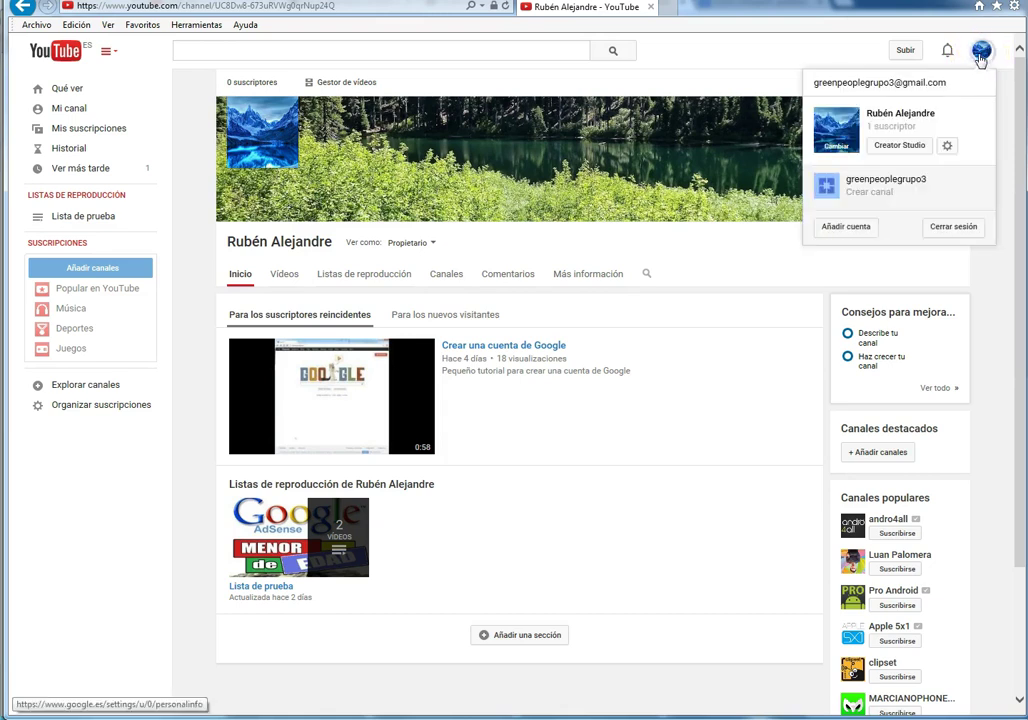
{"action": "left_click", "coordinate": [948, 148]}
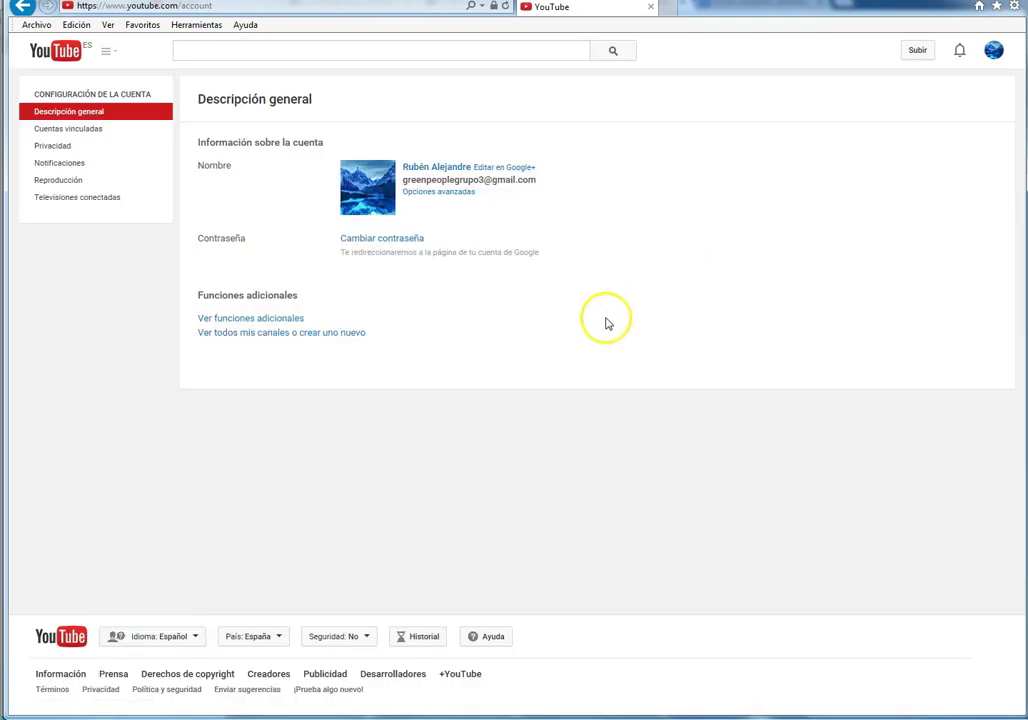
{"action": "left_click", "coordinate": [447, 200]}
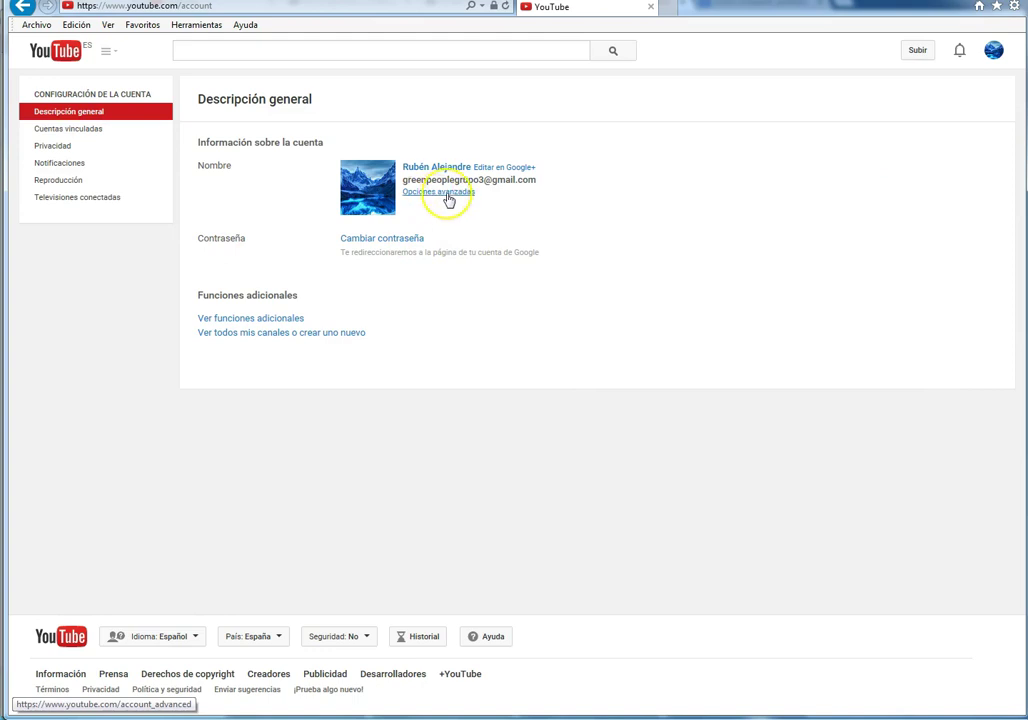
{"action": "left_click", "coordinate": [447, 200]}
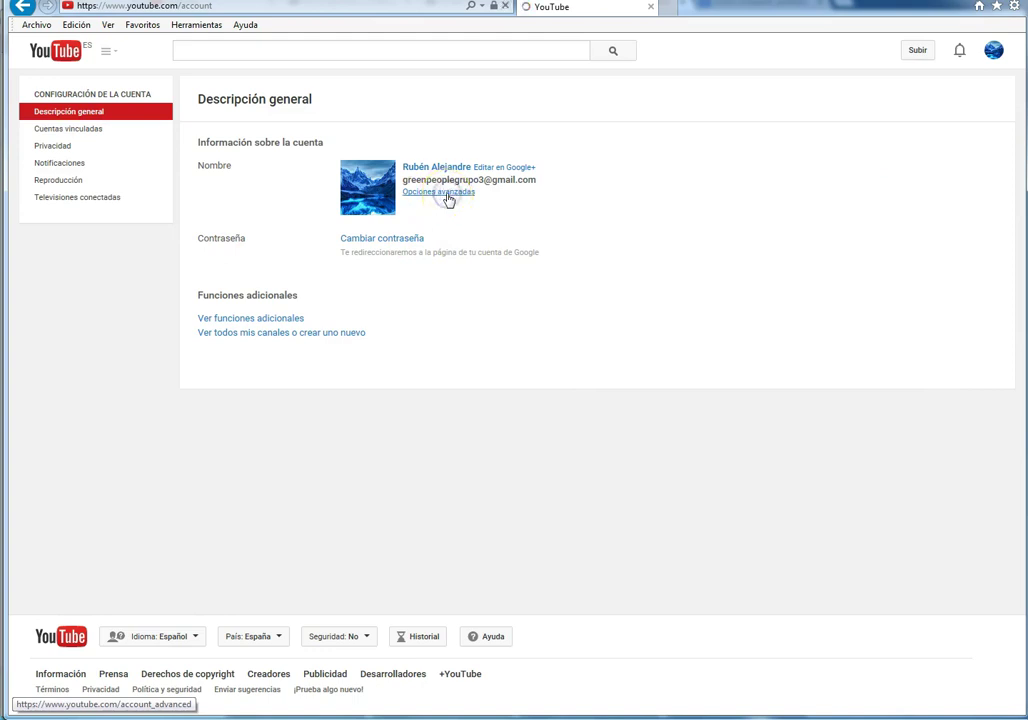
Copy the YouTube channel ID from the account information in the advanced options.
{"action": "left_click_drag", "start_coordinate": [200, 199], "coordinate": [344, 200]}
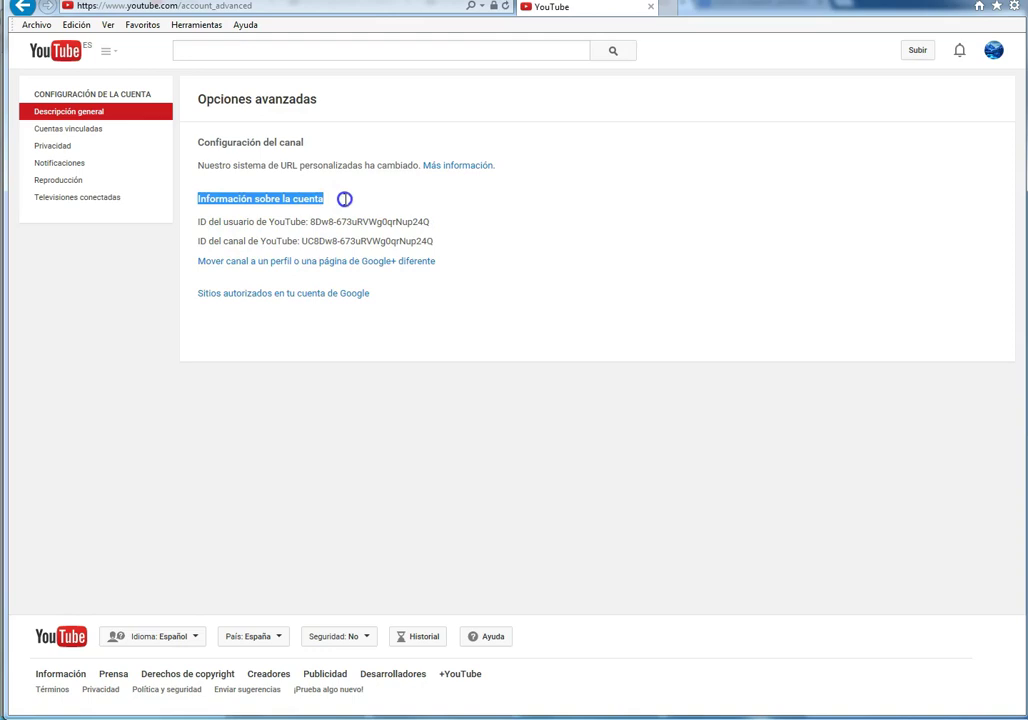
{"action": "left_click", "coordinate": [248, 242]}
{"action": "left_click_drag", "start_coordinate": [198, 241], "coordinate": [430, 241]}
{"action": "key", "text": "ctrl+c"}
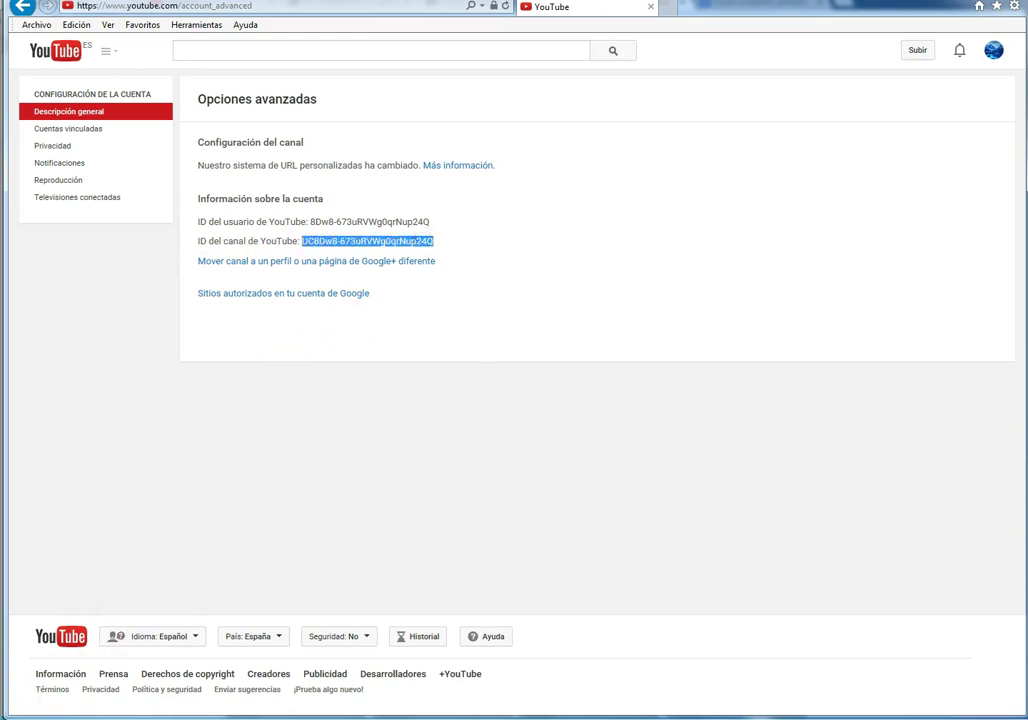
{"action": "key", "text": "alt+Tab"}
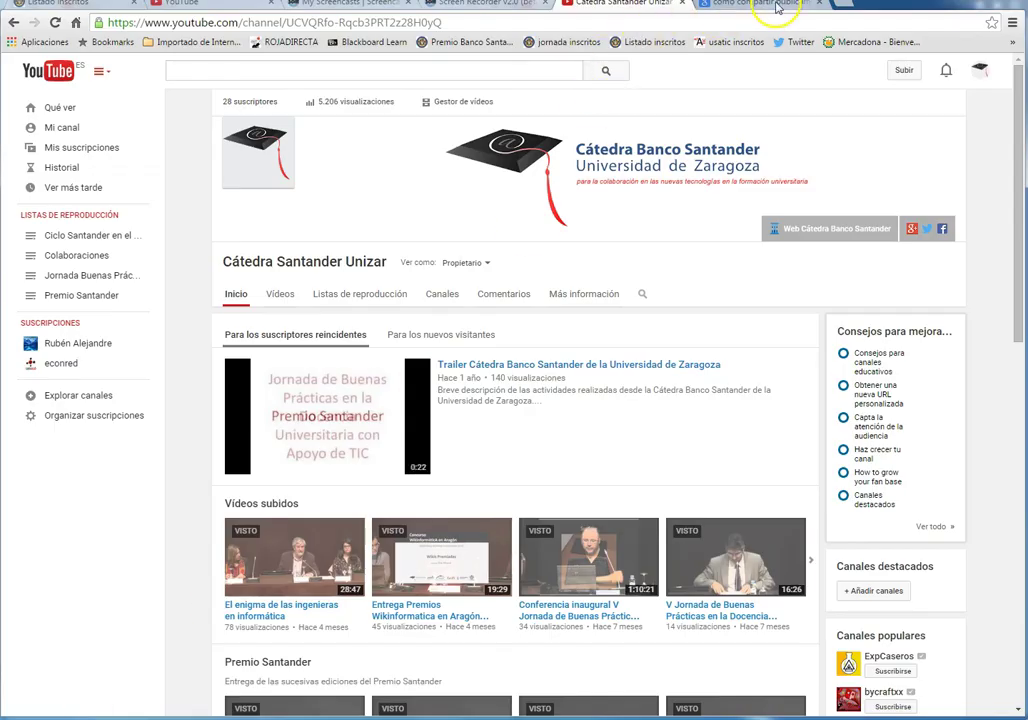
{"action": "left_click", "coordinate": [834, 6]}
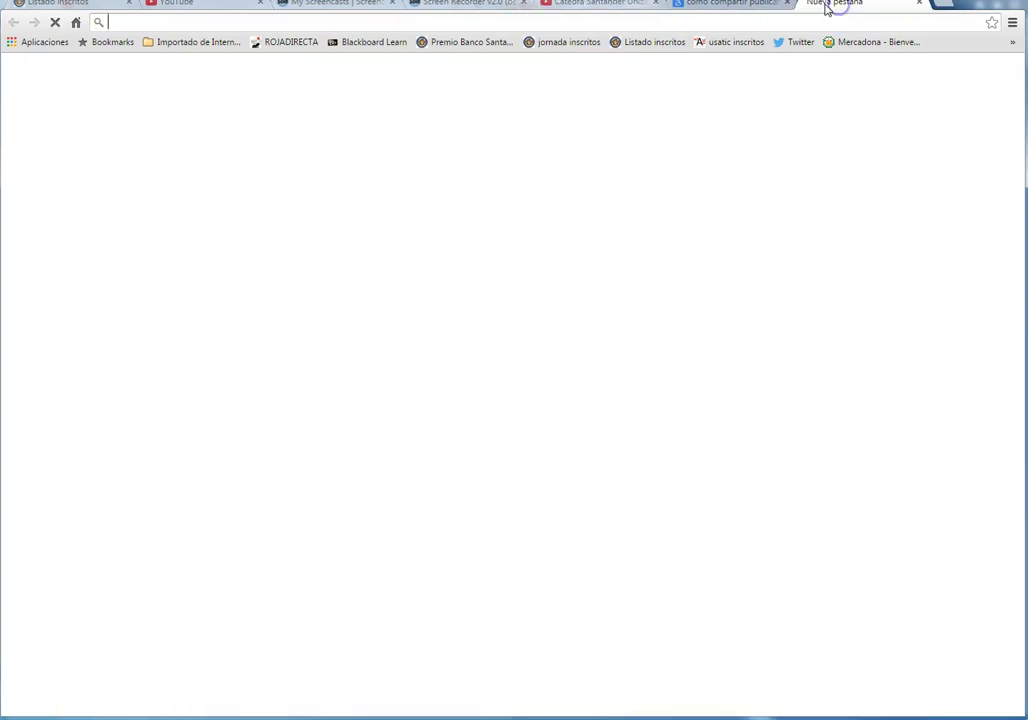
{"action": "type", "text": "ww"}
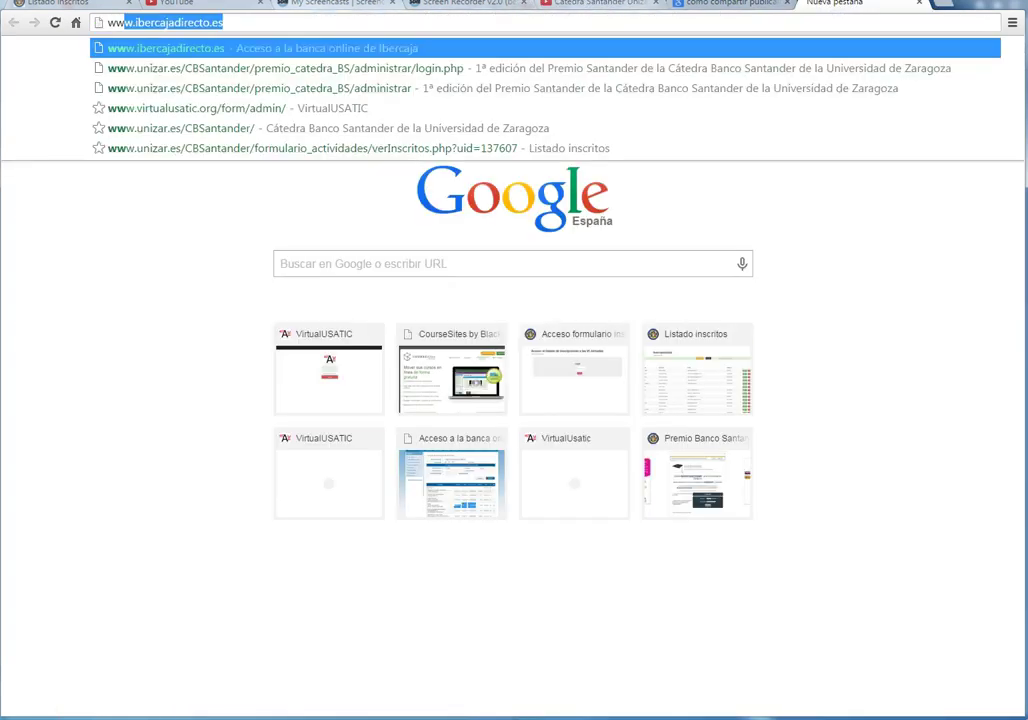
{"action": "type", "text": "w."}
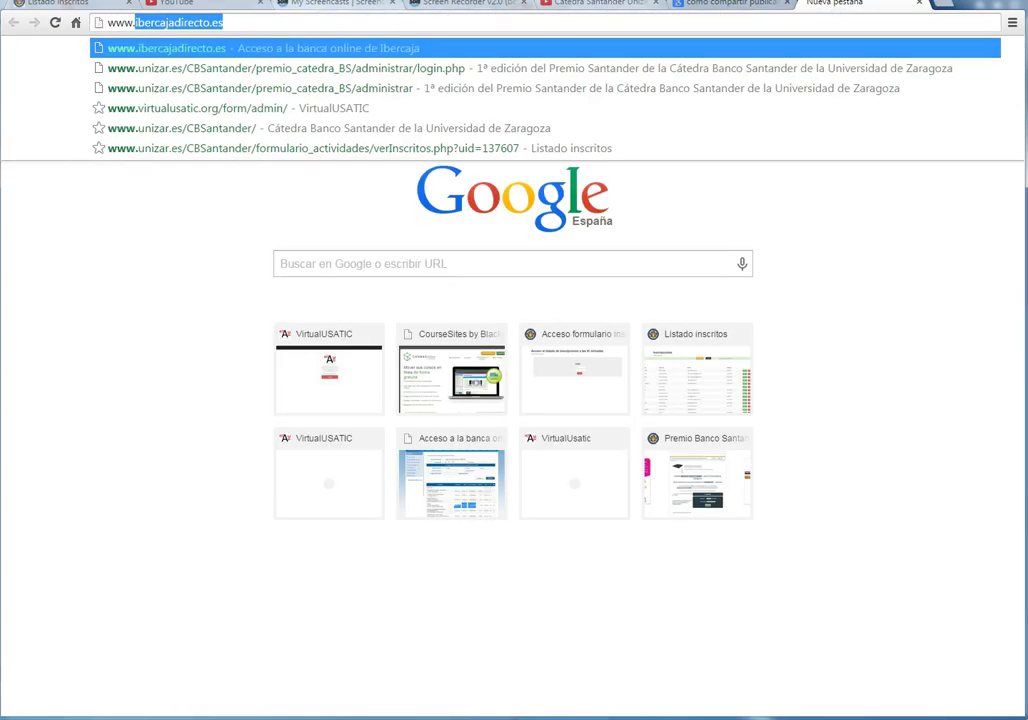
{"action": "type", "text": "yiu"}
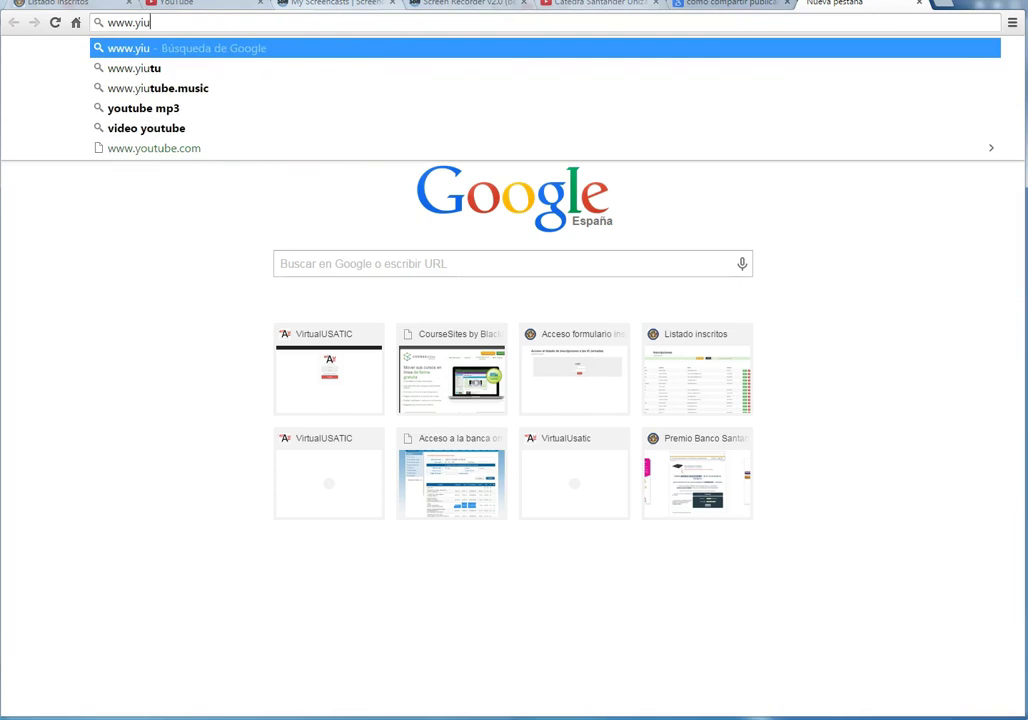
{"action": "key", "text": "BackSpace"}
{"action": "key", "text": "BackSpace"}
{"action": "type", "text": "outube"}
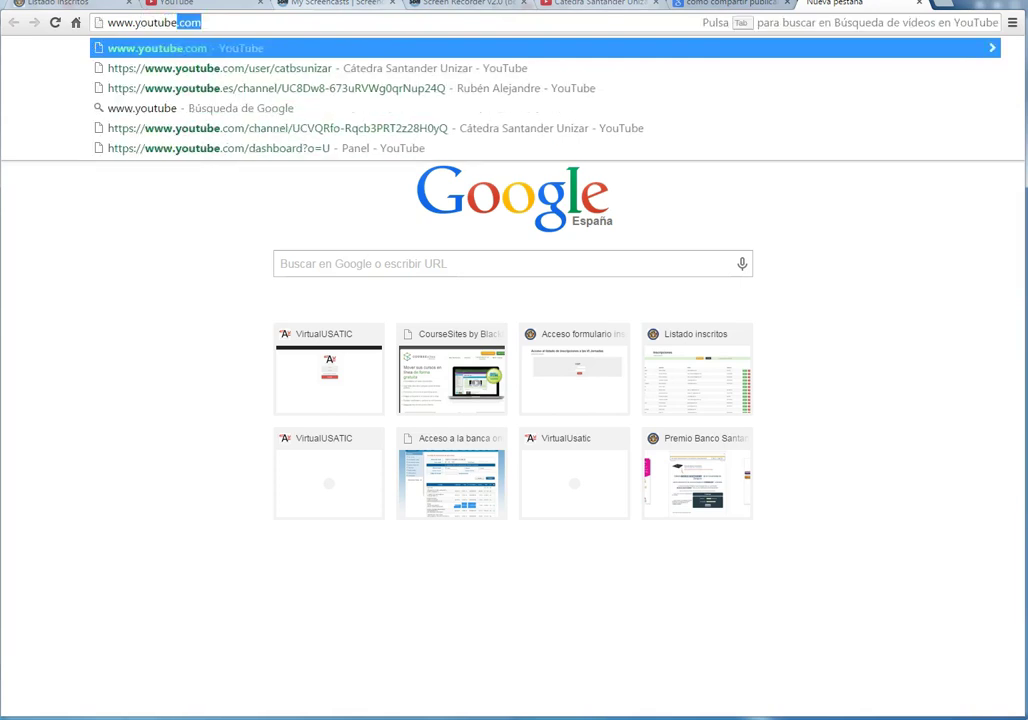
{"action": "type", "text": ".com/"}
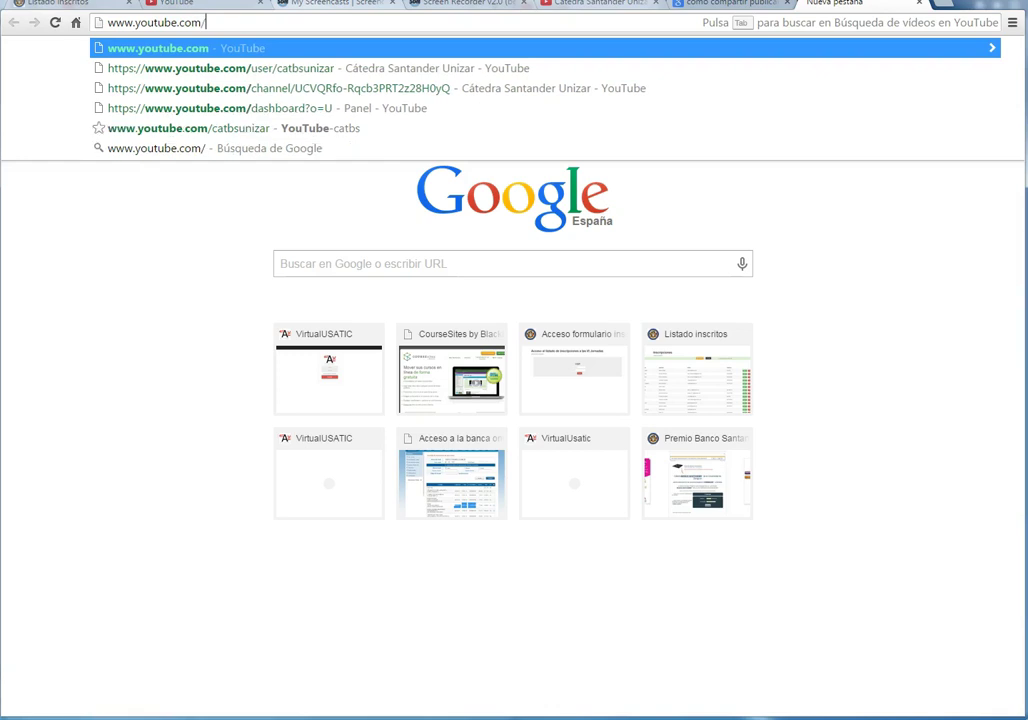
{"action": "type", "text": "chan"}
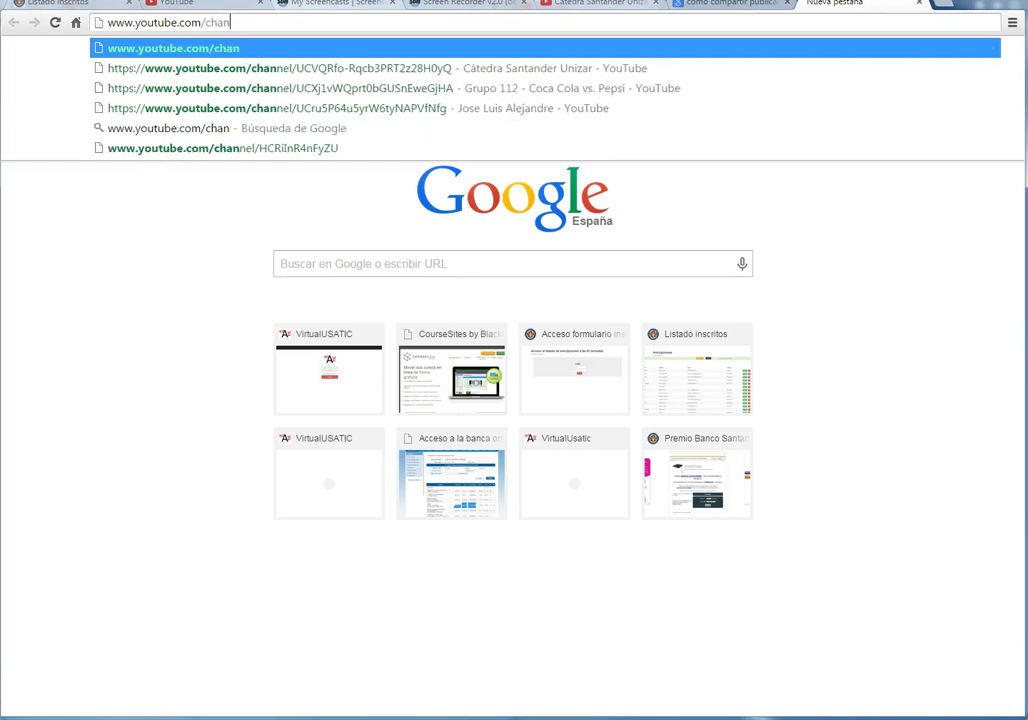
{"action": "type", "text": "nel"}
{"action": "key", "text": "BackSpace"}
{"action": "key", "text": "BackSpace"}
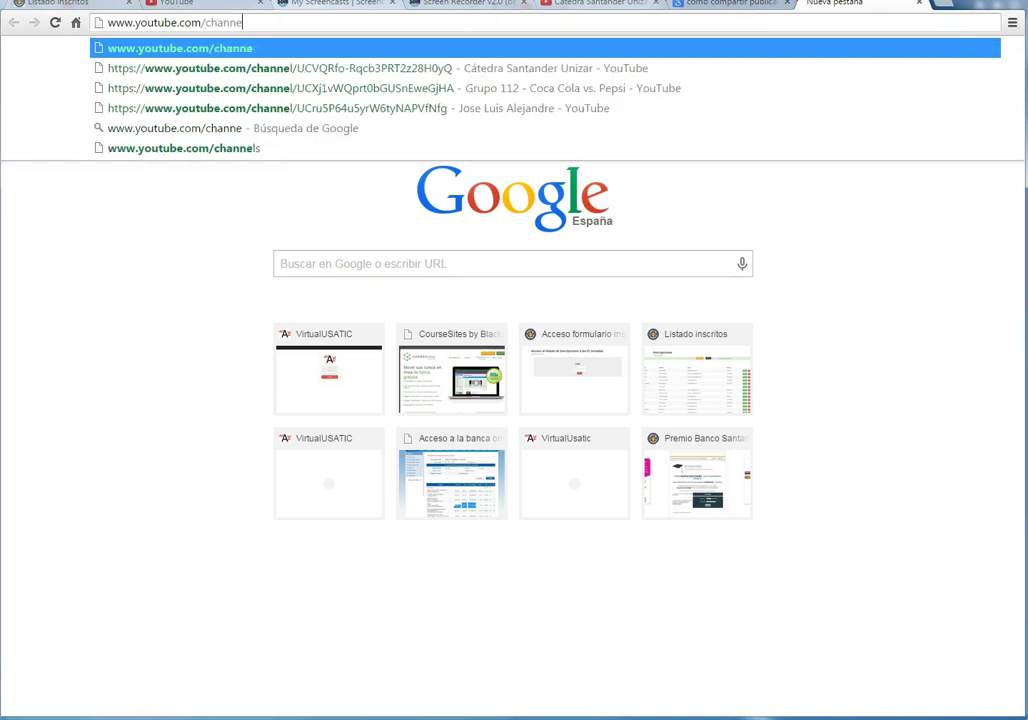
{"action": "type", "text": "l/"}
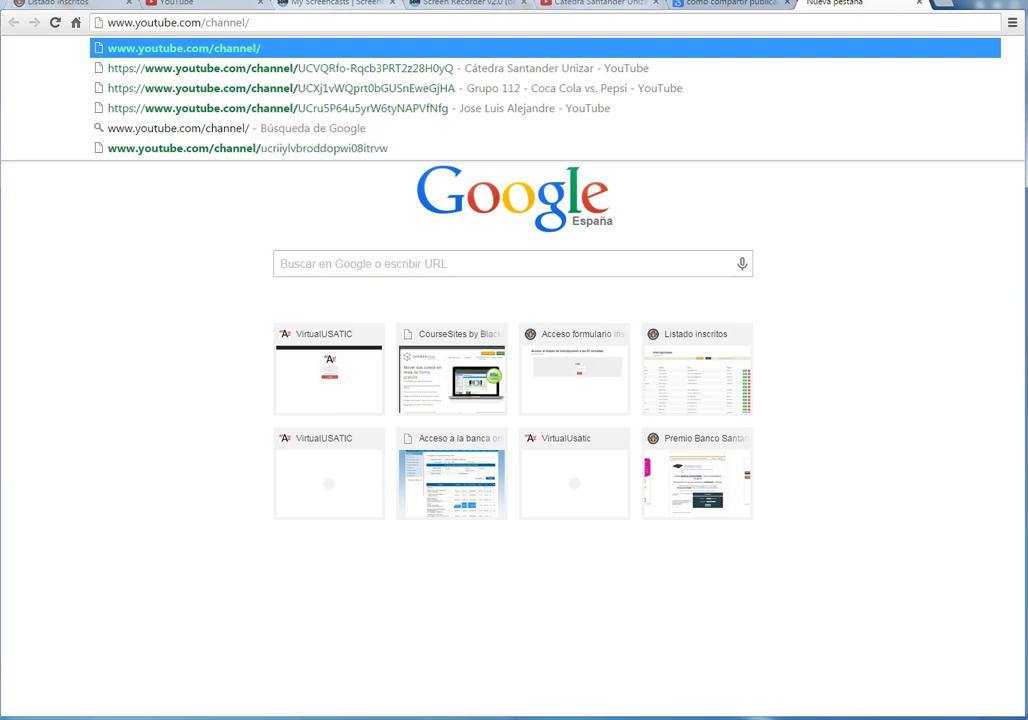
{"action": "key", "text": "ctrl+v"}
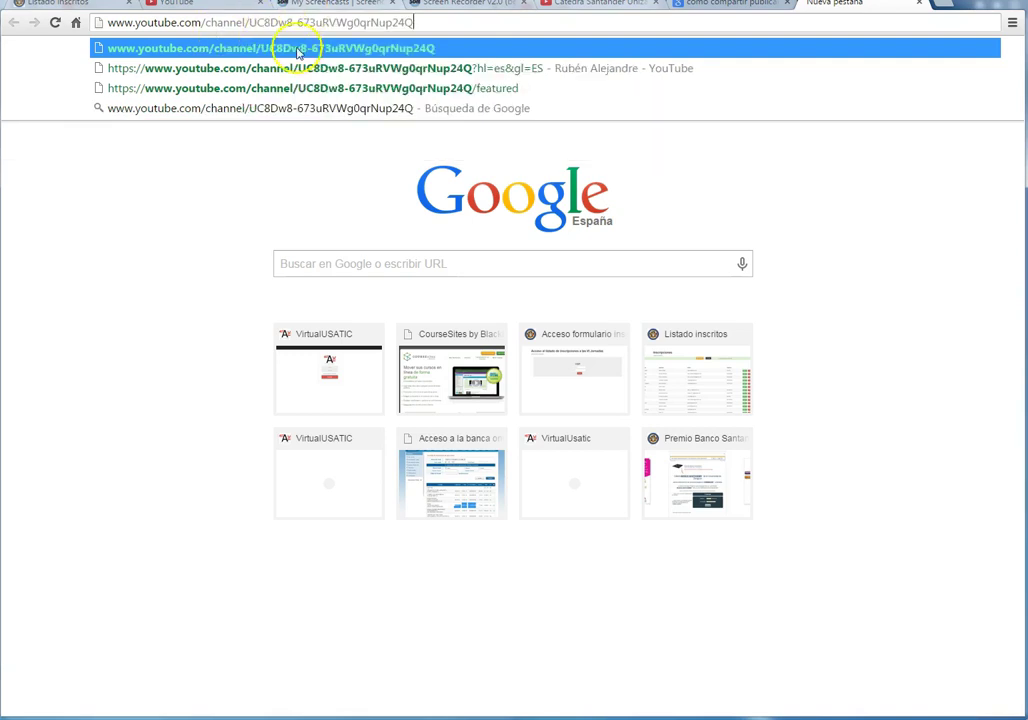
{"action": "left_click", "coordinate": [377, 52]}
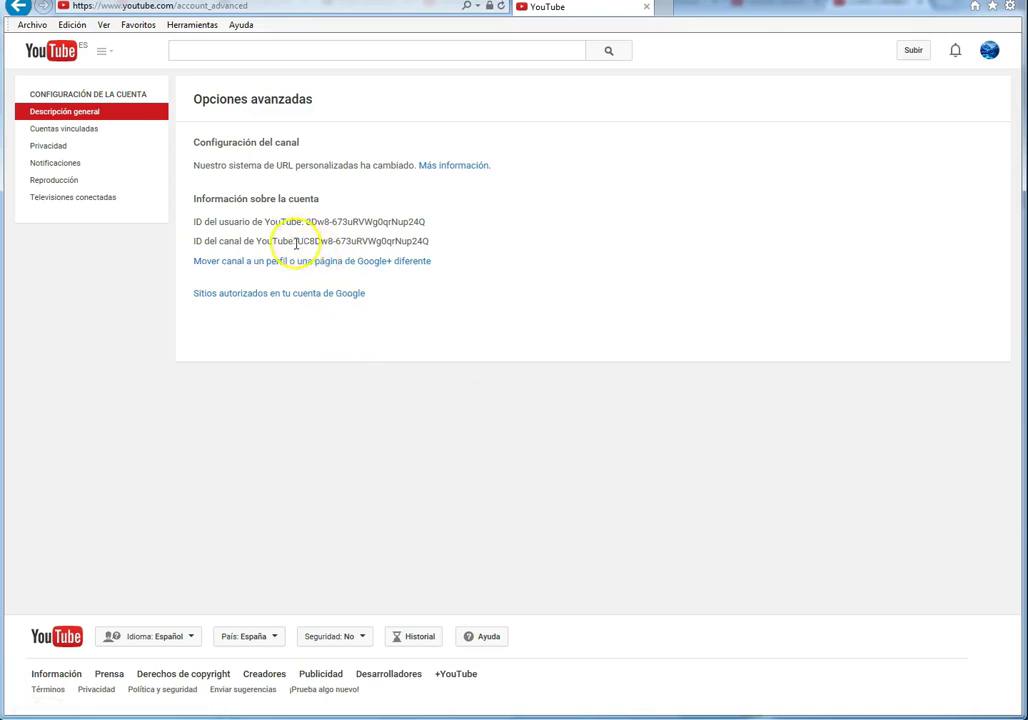
Examine the channel ID and the notice about custom URLs in the advanced options.
{"action": "left_click_drag", "start_coordinate": [298, 241], "coordinate": [382, 240]}
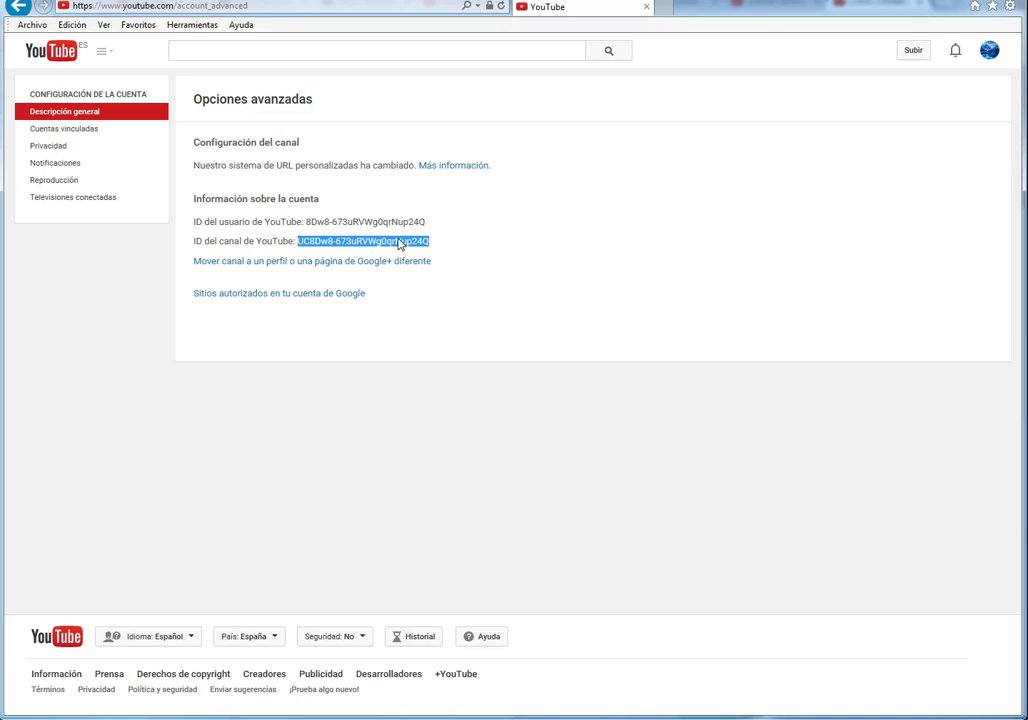
{"action": "right_click", "coordinate": [345, 243]}
{"action": "left_click", "coordinate": [450, 243]}
{"action": "left_click_drag", "start_coordinate": [477, 243], "coordinate": [296, 240]}
{"action": "left_click_drag", "start_coordinate": [229, 165], "coordinate": [358, 166]}
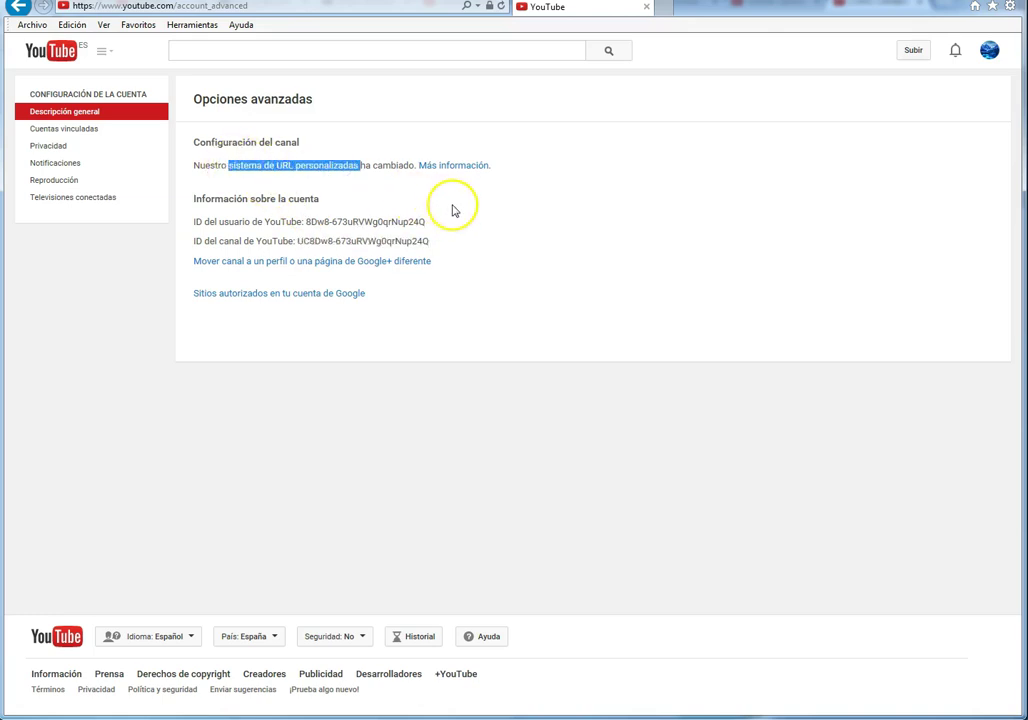
{"action": "left_click", "coordinate": [379, 162]}
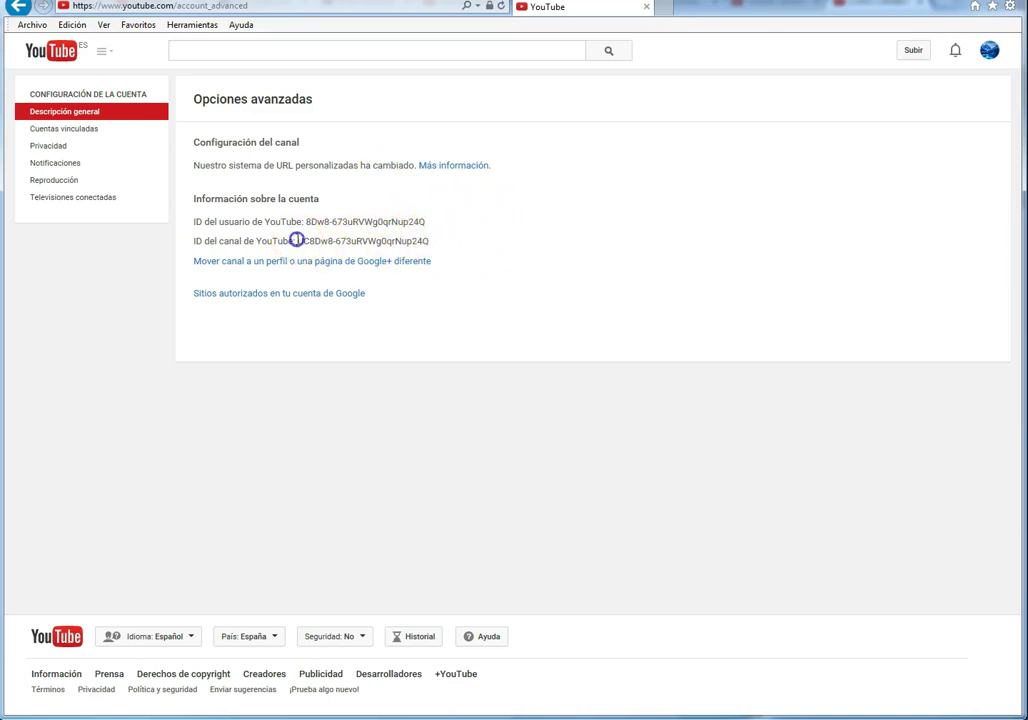
{"action": "left_click_drag", "start_coordinate": [297, 241], "coordinate": [418, 240]}
{"action": "left_click", "coordinate": [450, 248]}
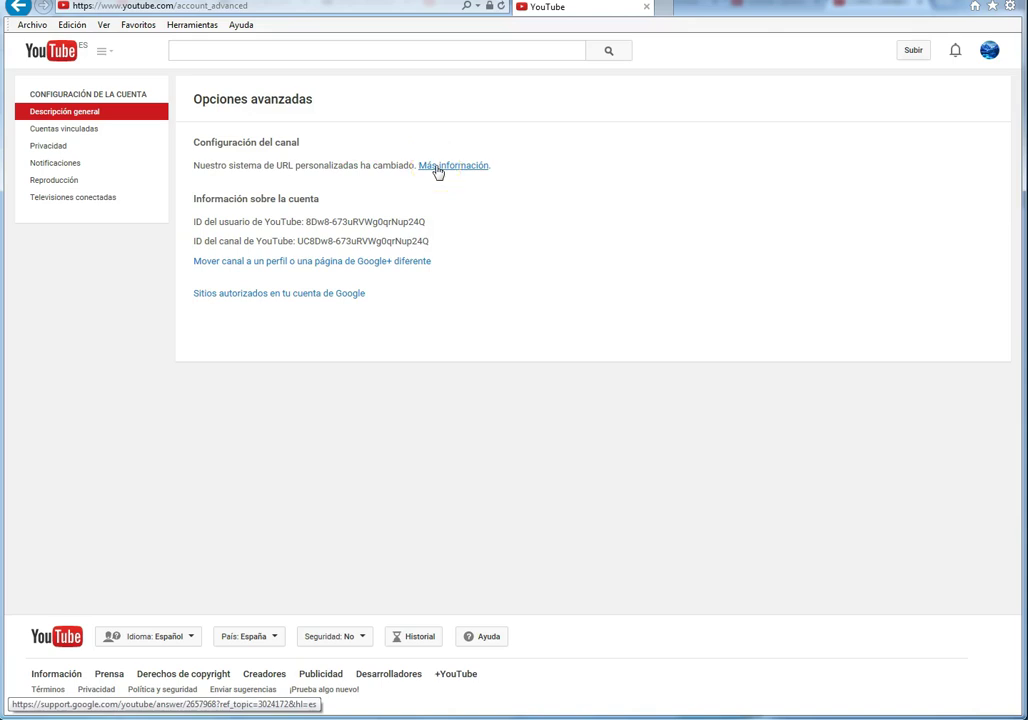
{"action": "left_click_drag", "start_coordinate": [230, 165], "coordinate": [347, 178]}
{"action": "left_click", "coordinate": [326, 172]}
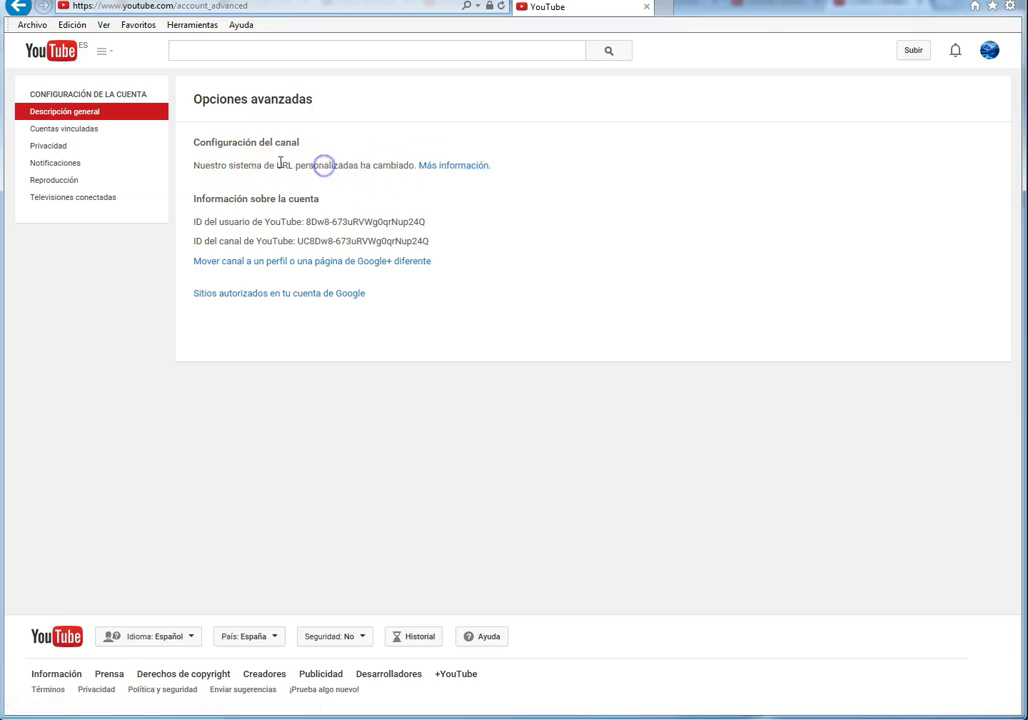
{"action": "left_click_drag", "start_coordinate": [298, 241], "coordinate": [402, 241]}
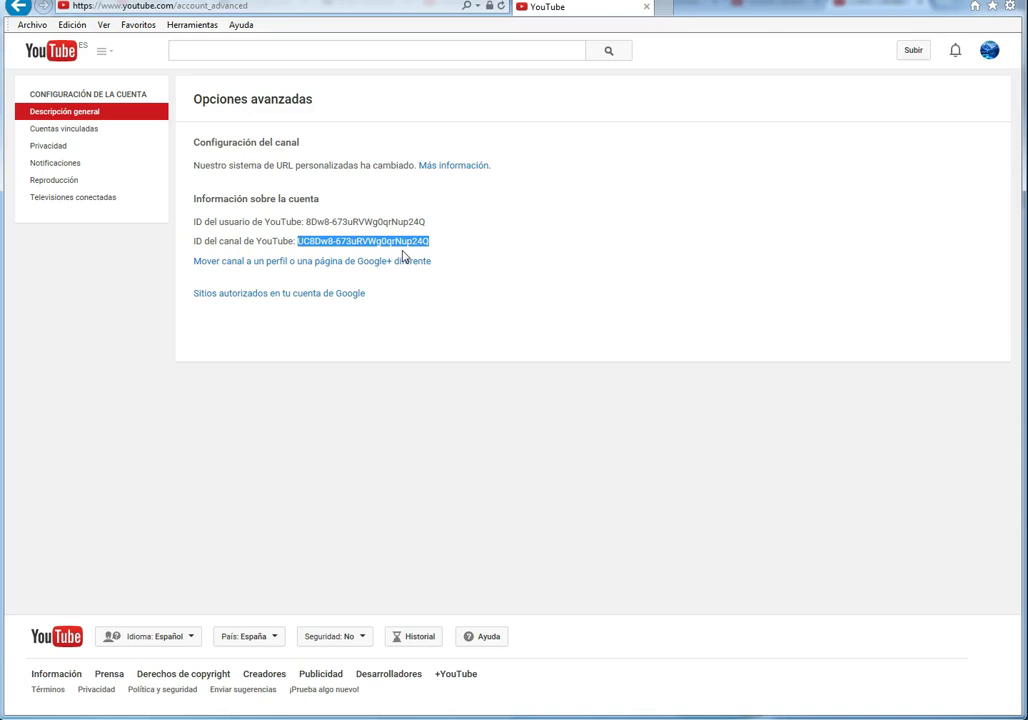
{"action": "right_click", "coordinate": [437, 243]}
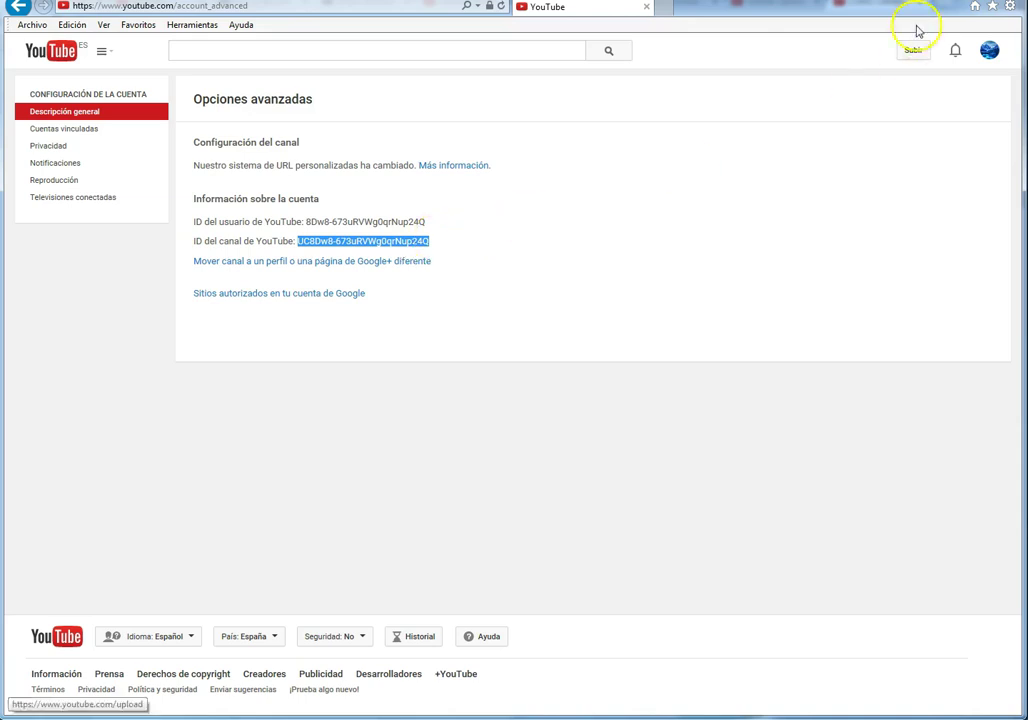
Go to the account's own channel page, Mi canal.
{"action": "left_click", "coordinate": [987, 53]}
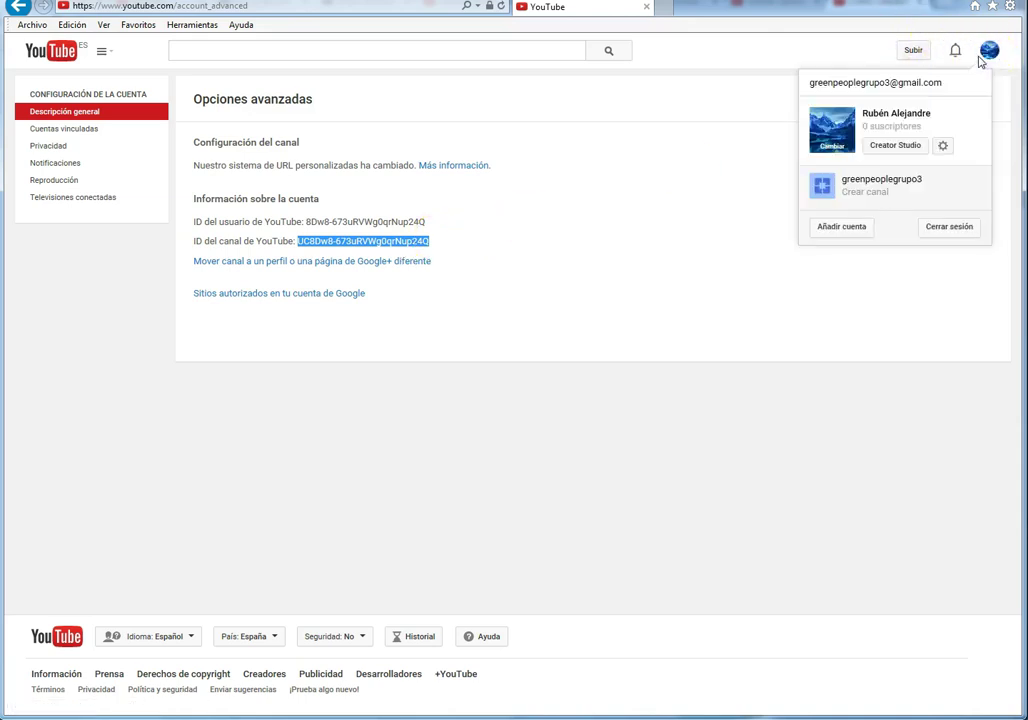
{"action": "left_click", "coordinate": [982, 58]}
{"action": "left_click", "coordinate": [104, 50]}
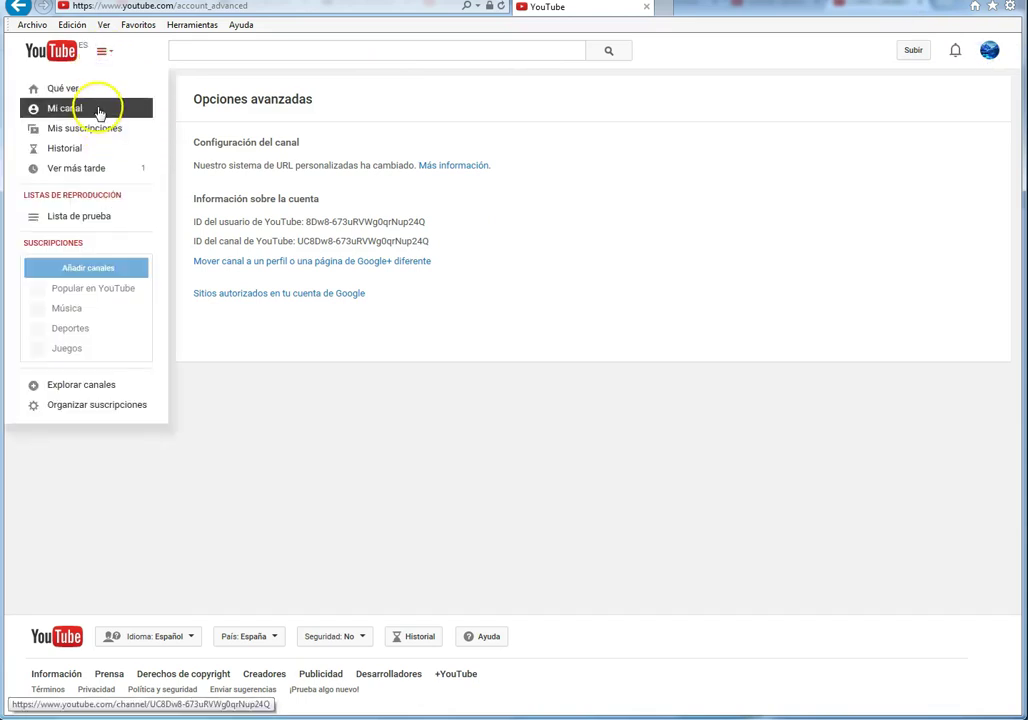
{"action": "left_click", "coordinate": [99, 111]}
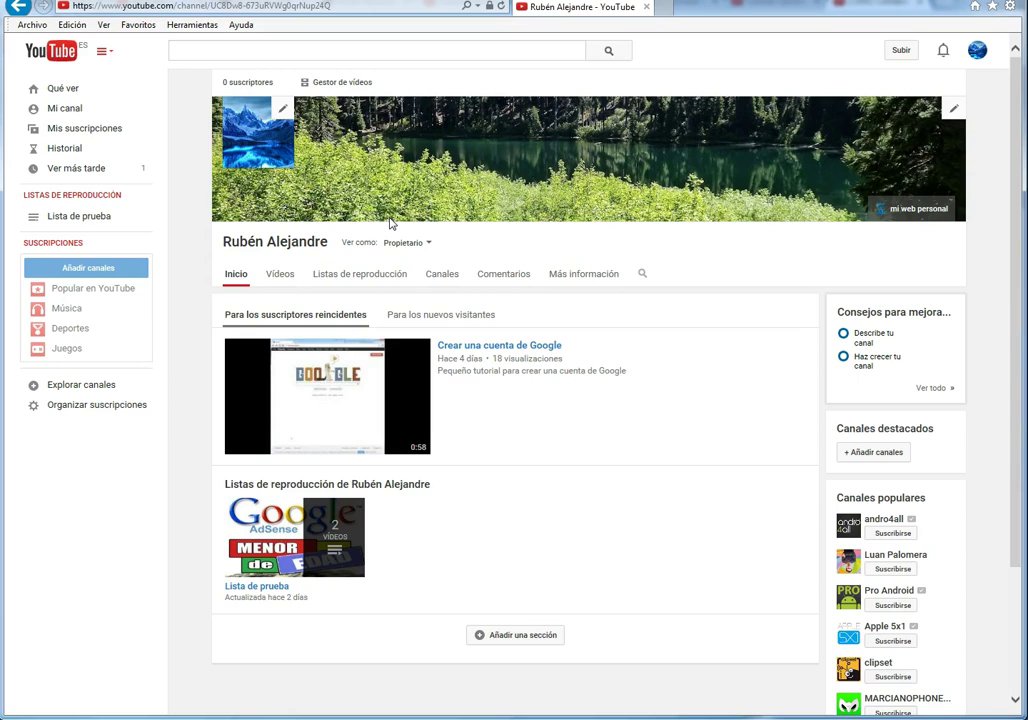
{"action": "left_click", "coordinate": [470, 180]}
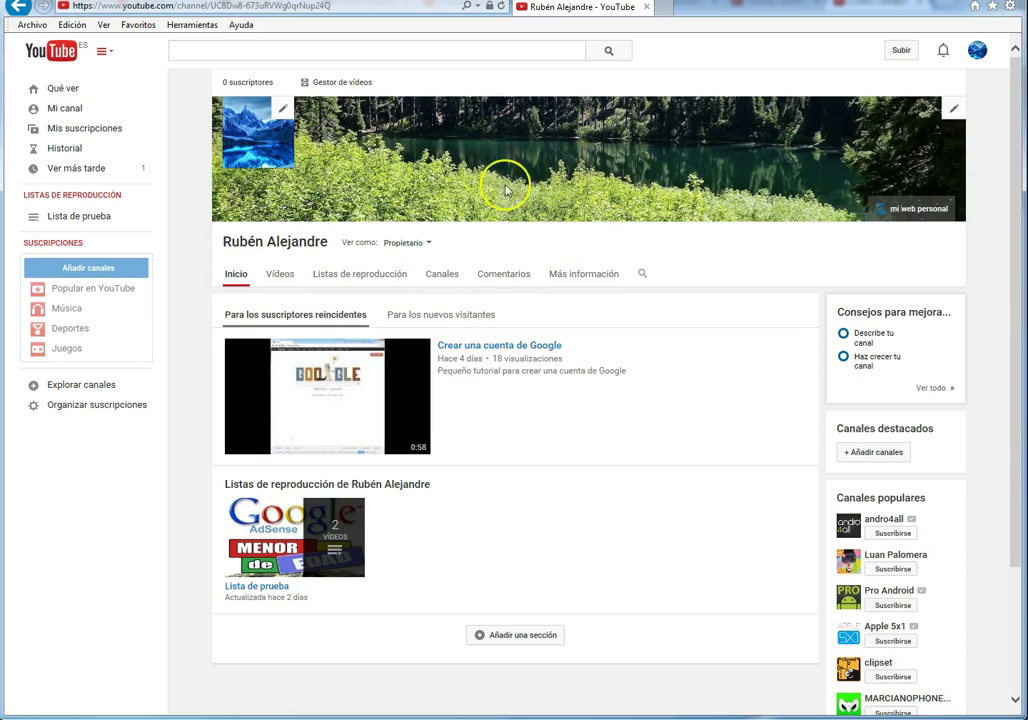
Open Creator Studio and view the complete list of channel tips on the notifications page.
{"action": "left_click", "coordinate": [978, 51]}
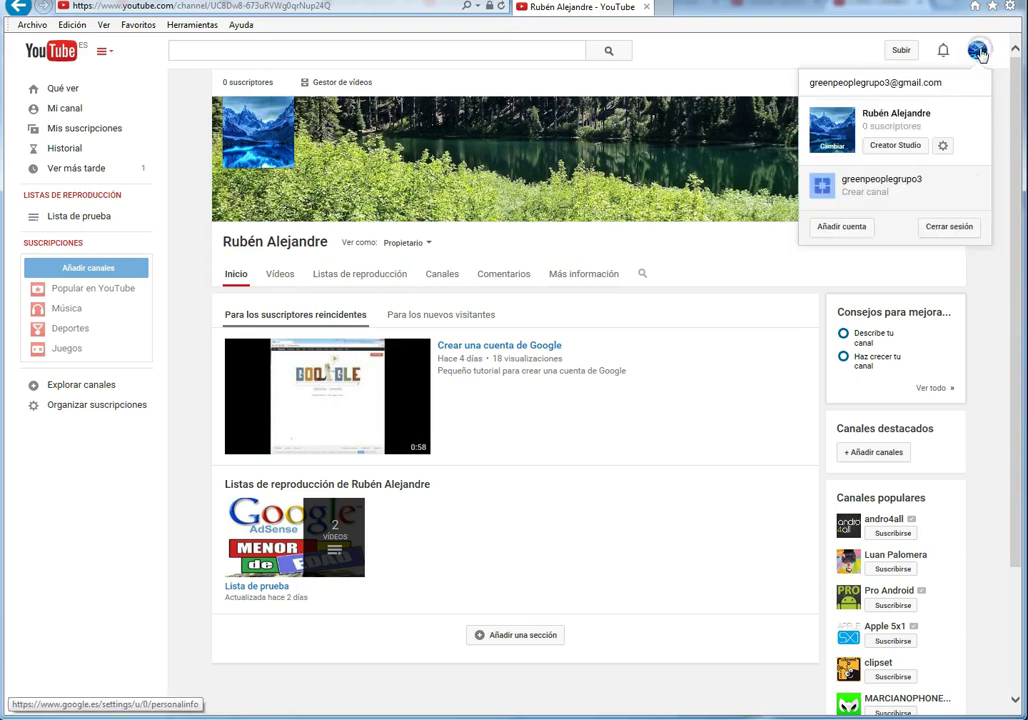
{"action": "left_click", "coordinate": [906, 145]}
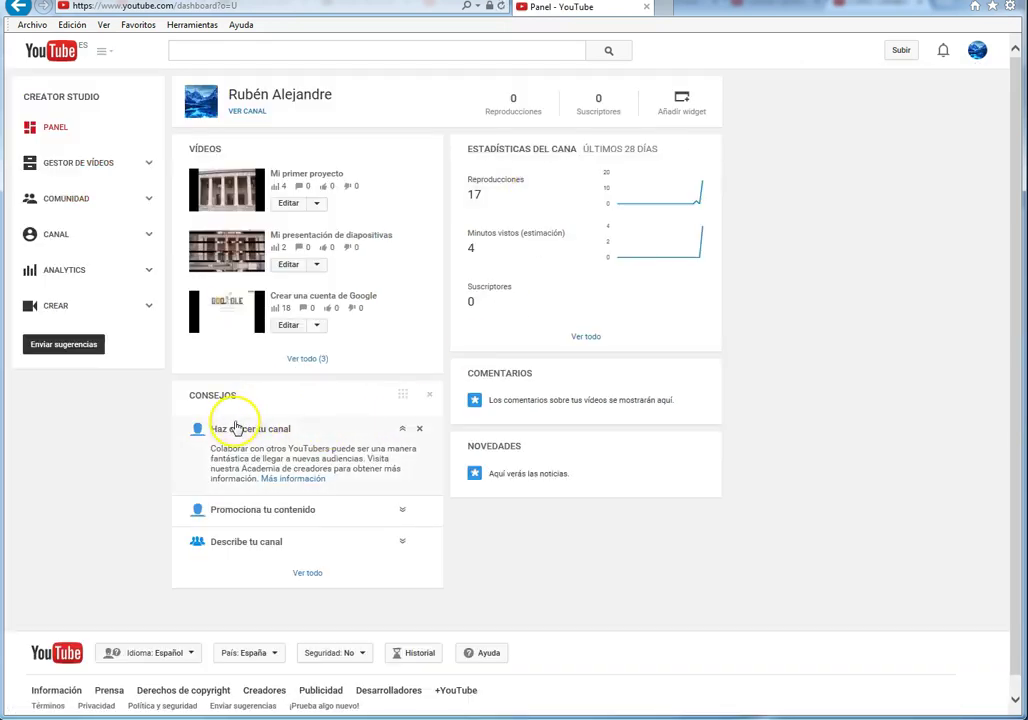
{"action": "left_click", "coordinate": [309, 575]}
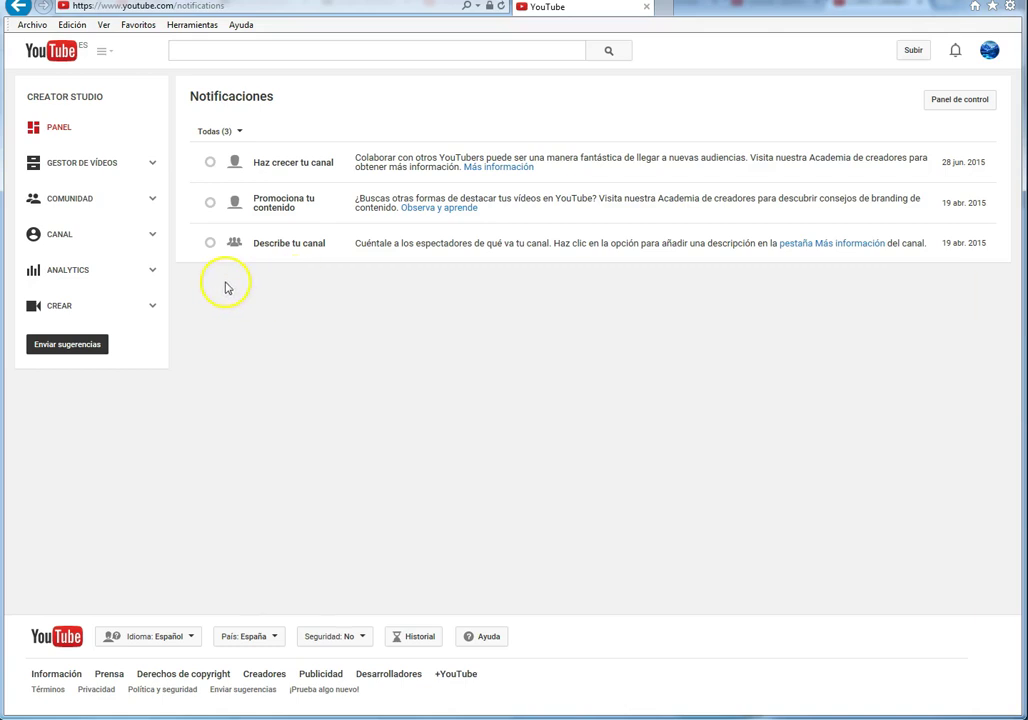
{"action": "left_click_drag", "start_coordinate": [191, 96], "coordinate": [282, 95]}
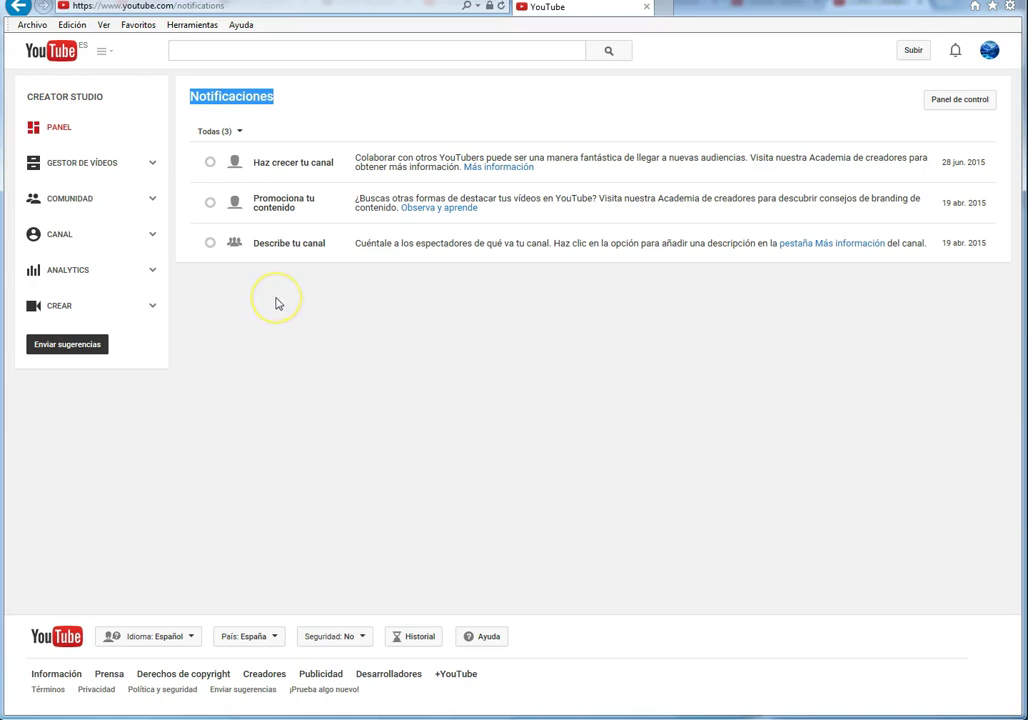
{"action": "left_click", "coordinate": [243, 94]}
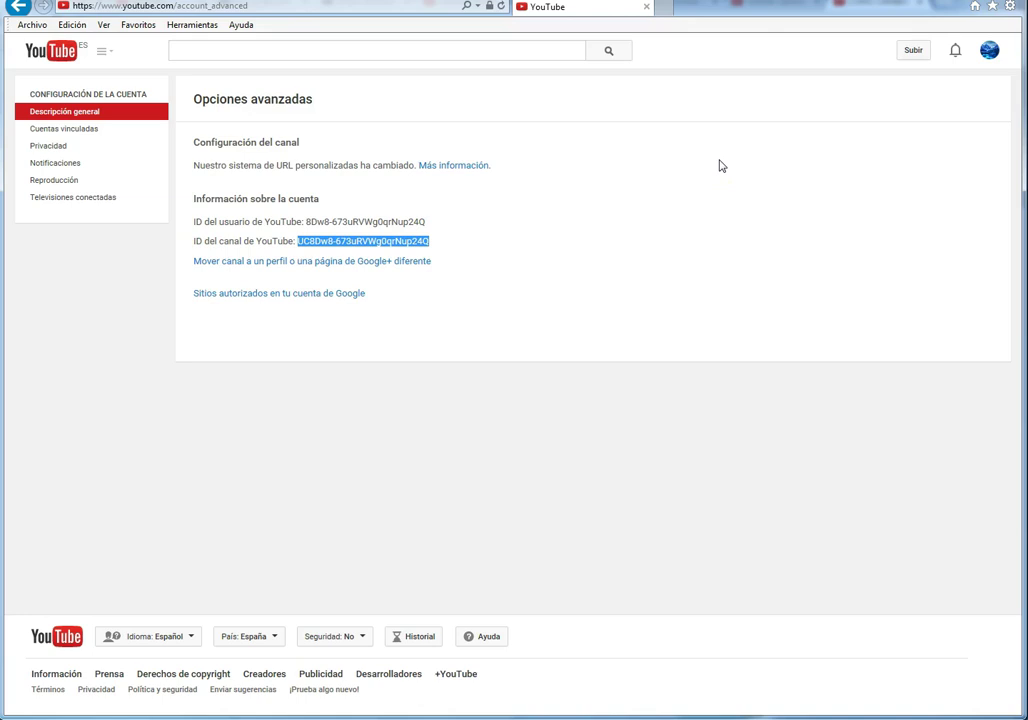
Search Google for acortadores google in a new tab and open the Google URL Shortener at goo.gl.
{"action": "left_click", "coordinate": [666, 10]}
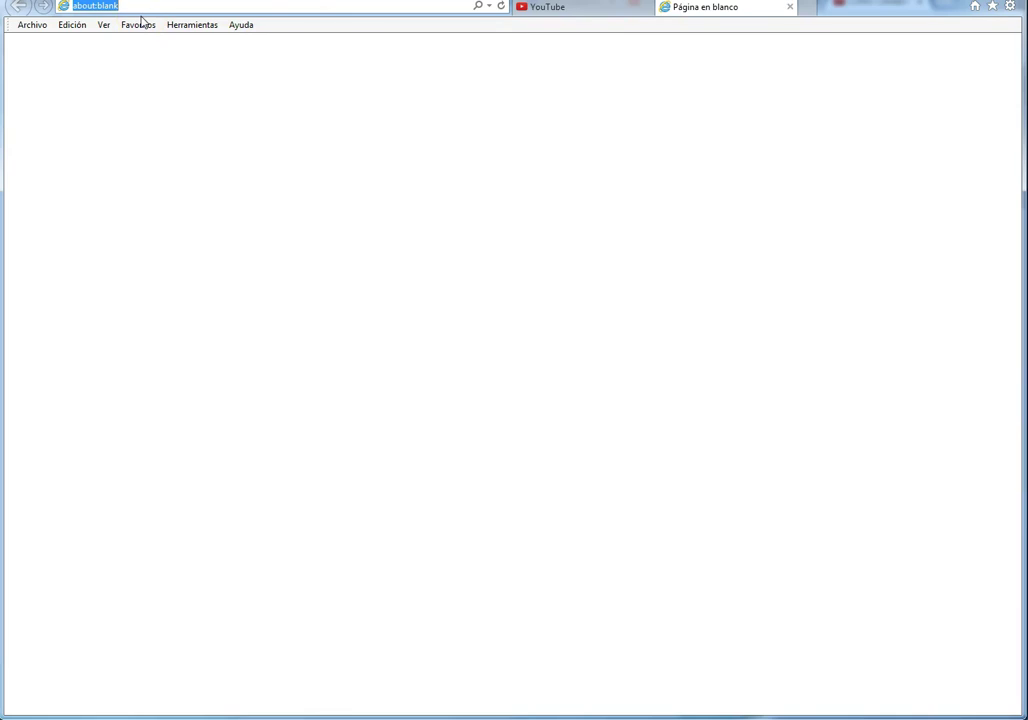
{"action": "type", "text": "acorta"}
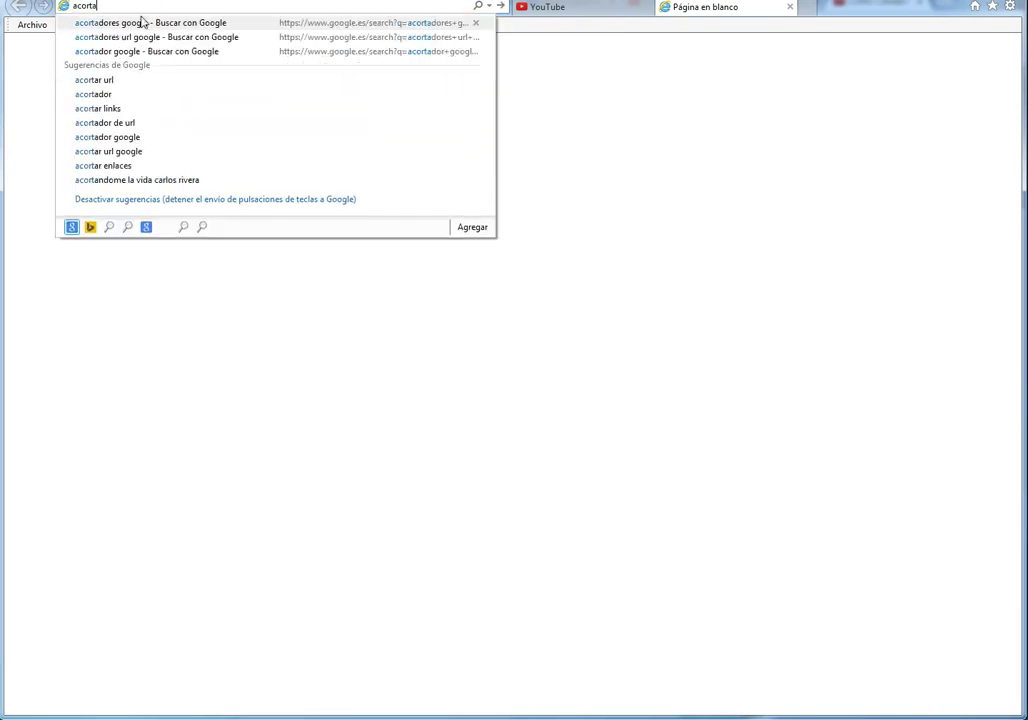
{"action": "type", "text": "dores"}
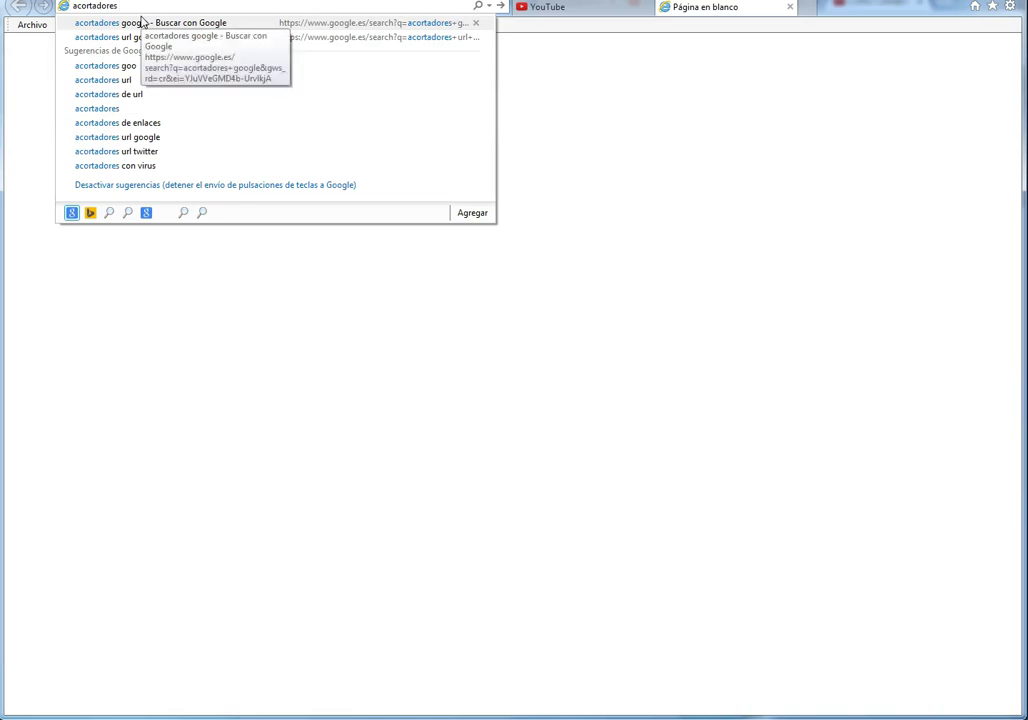
{"action": "type", "text": " google"}
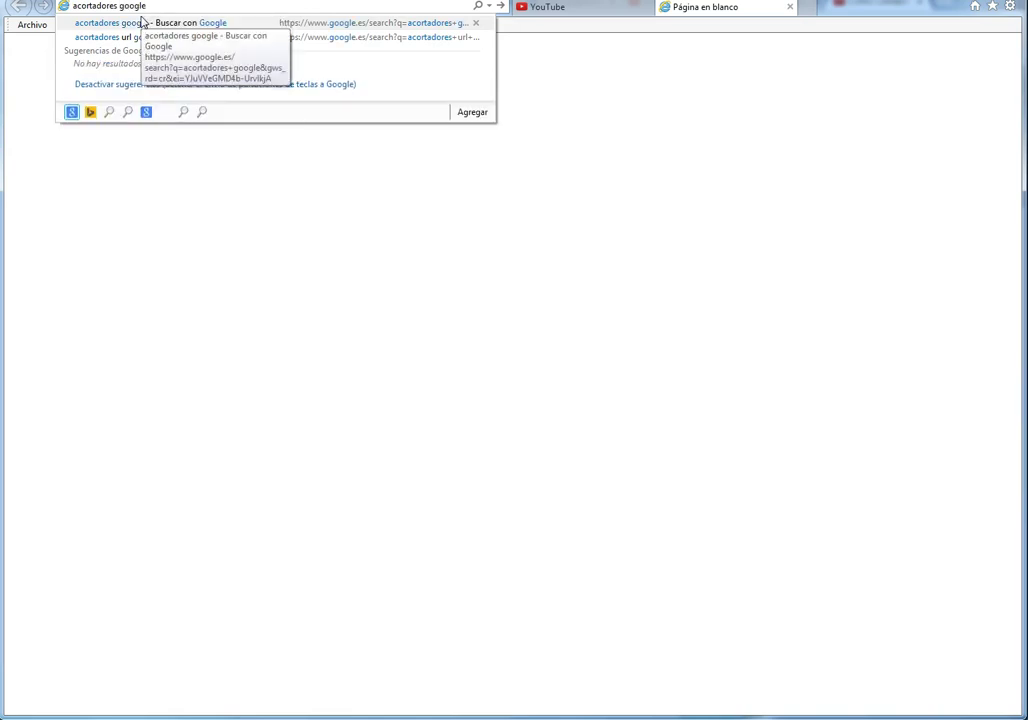
{"action": "key", "text": "Return"}
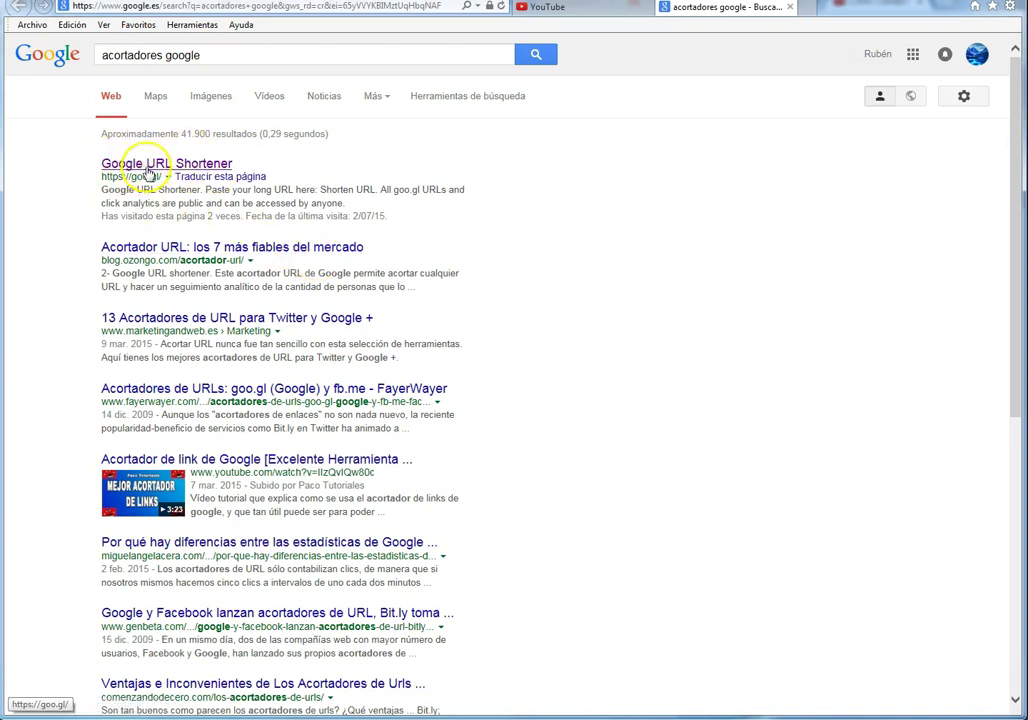
{"action": "left_click", "coordinate": [204, 171]}
{"action": "left_click", "coordinate": [110, 160]}
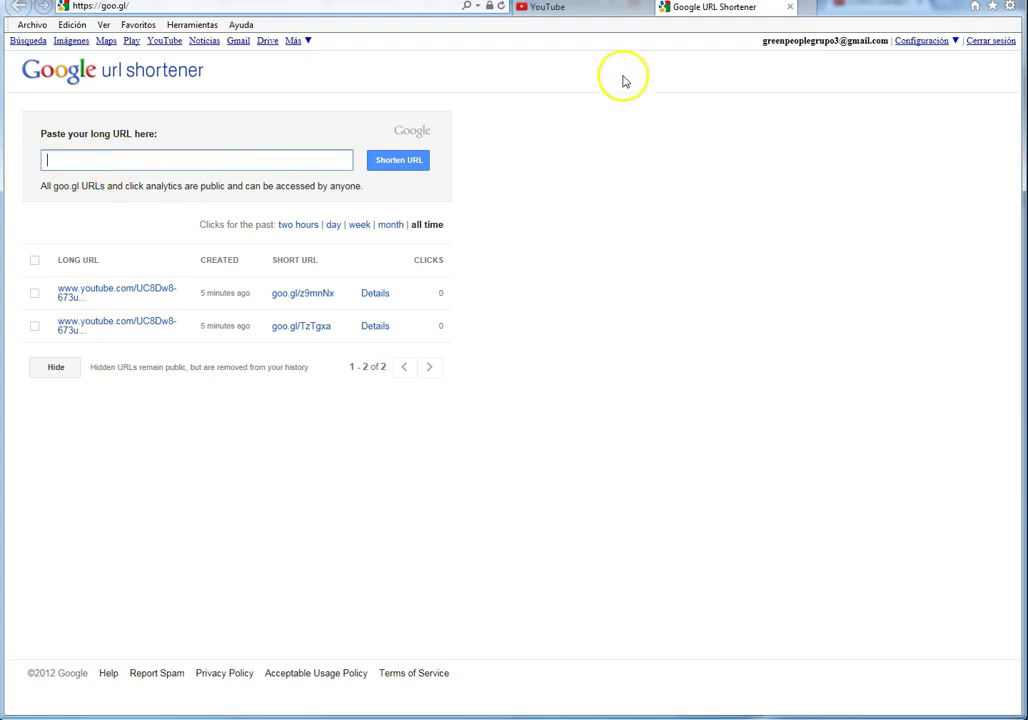
{"action": "left_click", "coordinate": [551, 7]}
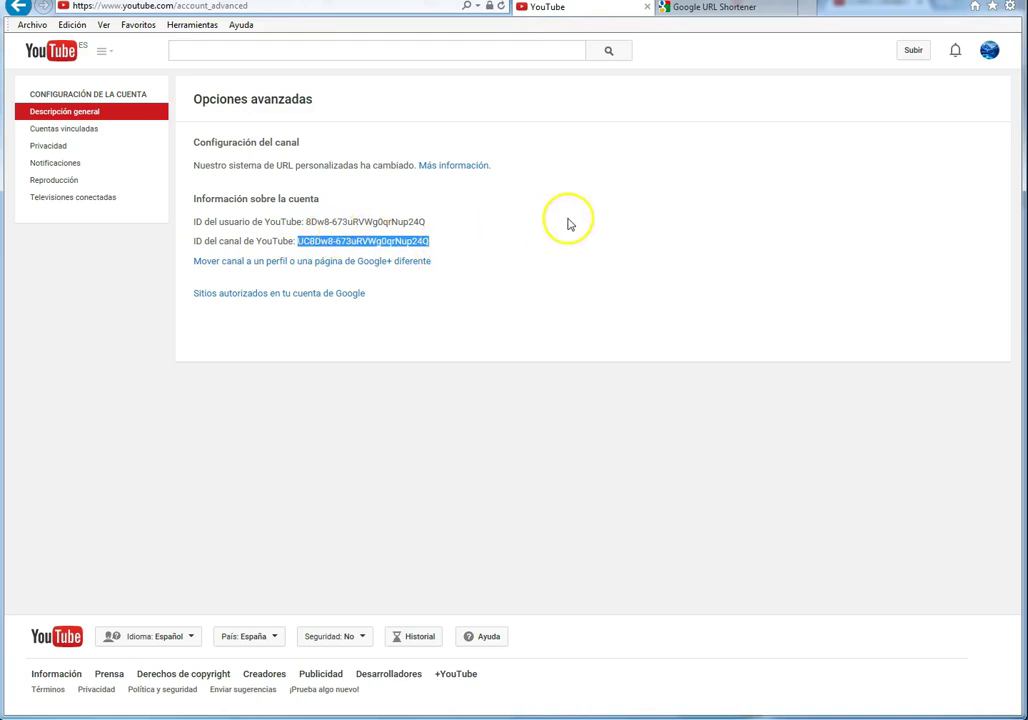
{"action": "left_click", "coordinate": [723, 11]}
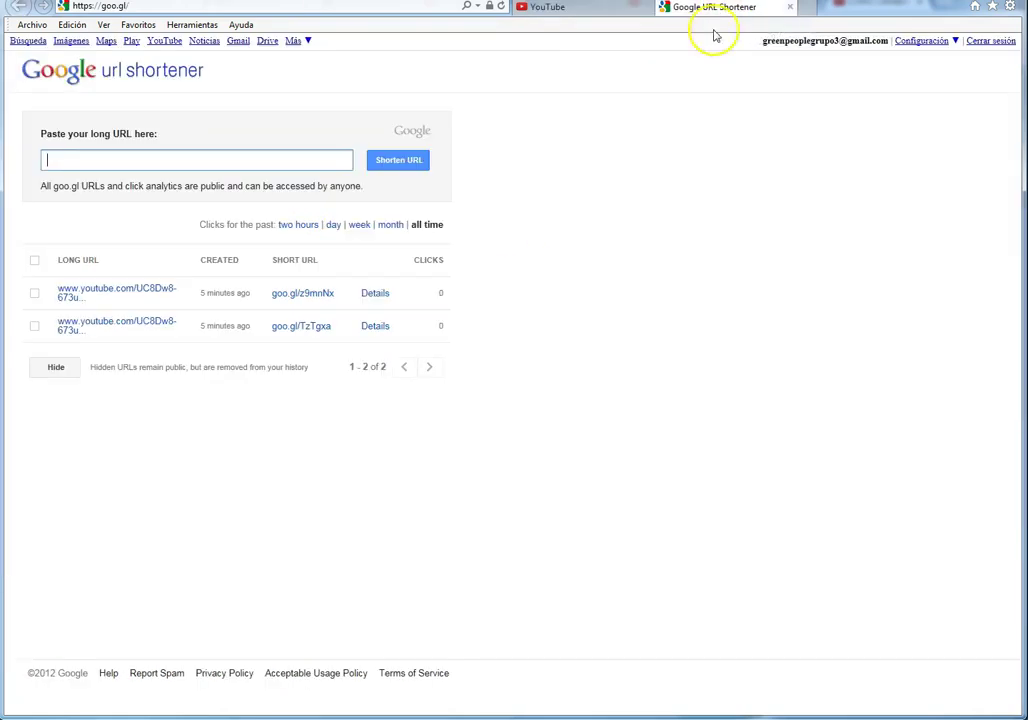
{"action": "type", "text": "ww"}
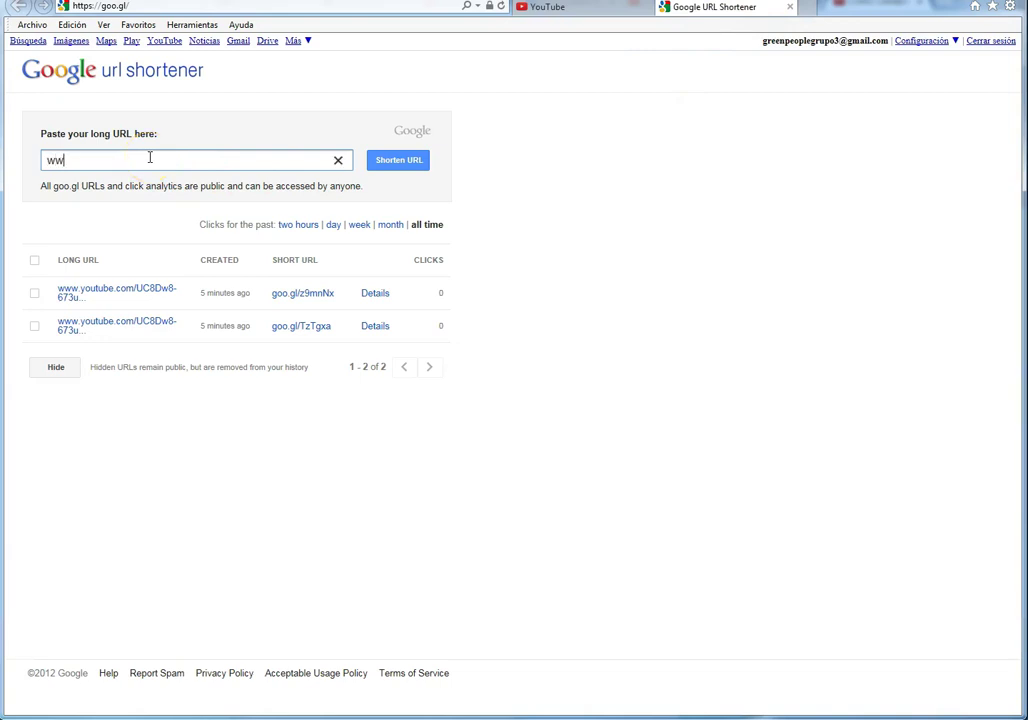
{"action": "type", "text": "w.yiutube"}
{"action": "key", "text": "BackSpace"}
{"action": "key", "text": "BackSpace"}
{"action": "key", "text": "BackSpace"}
{"action": "key", "text": "BackSpace"}
{"action": "key", "text": "BackSpace"}
{"action": "key", "text": "BackSpace"}
{"action": "key", "text": "BackSpace"}
{"action": "key", "text": "BackSpace"}
{"action": "type", "text": "youtube.com/channel/"}
{"action": "type", "text": "UC8Dw8-673uRVWg0qrNup2KQ"}
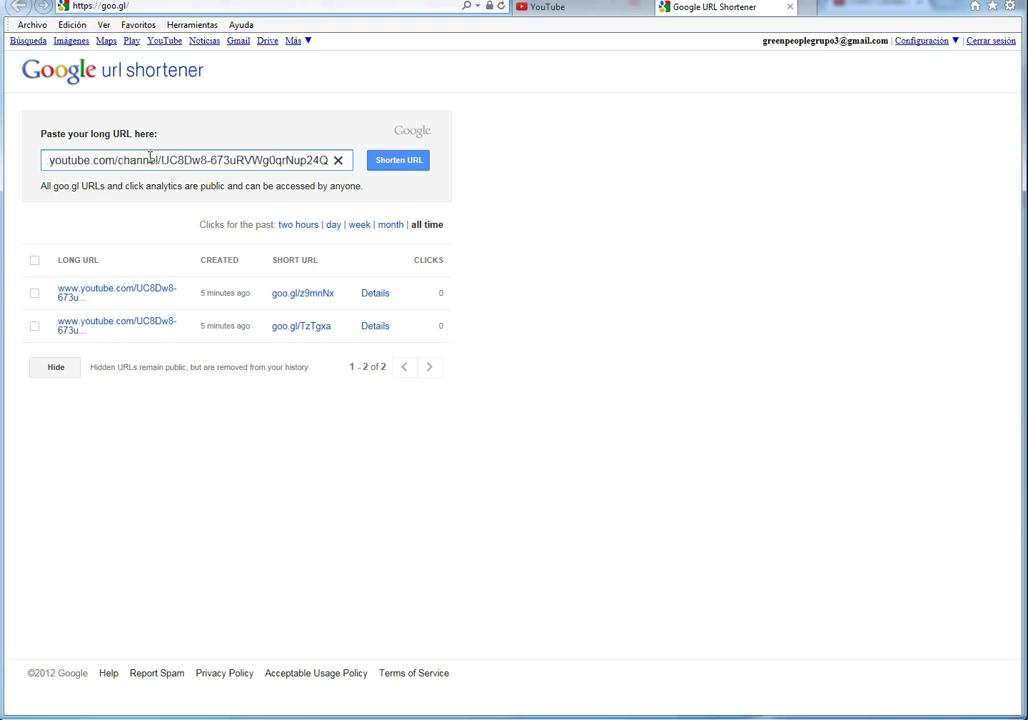
{"action": "left_click", "coordinate": [405, 164]}
{"action": "left_click", "coordinate": [398, 163]}
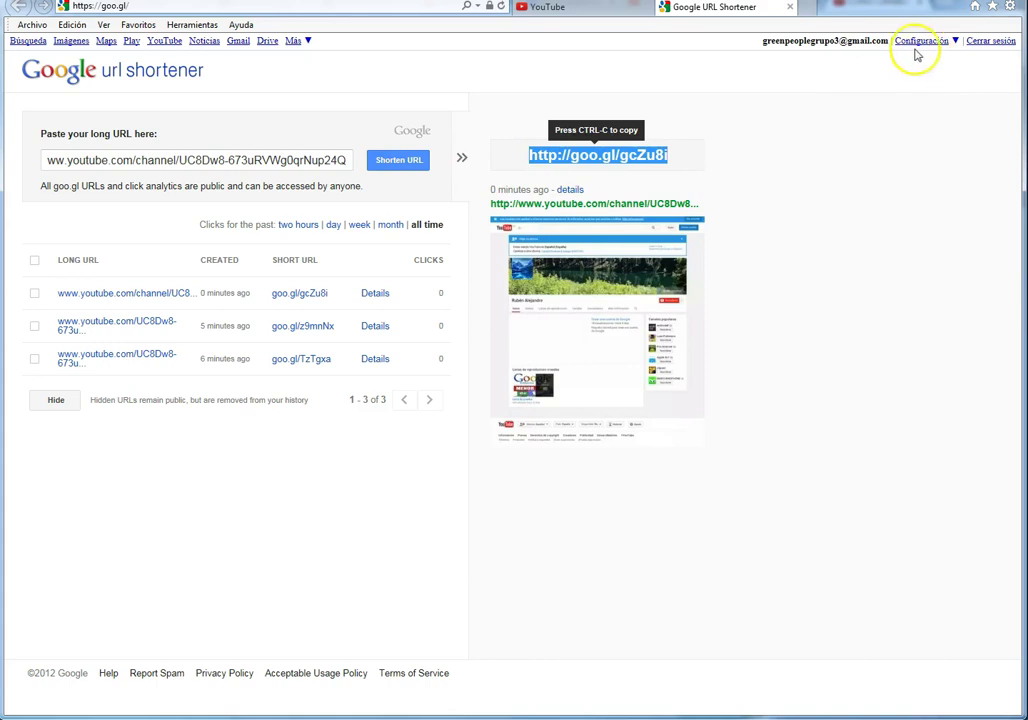
{"action": "left_click", "coordinate": [774, 157]}
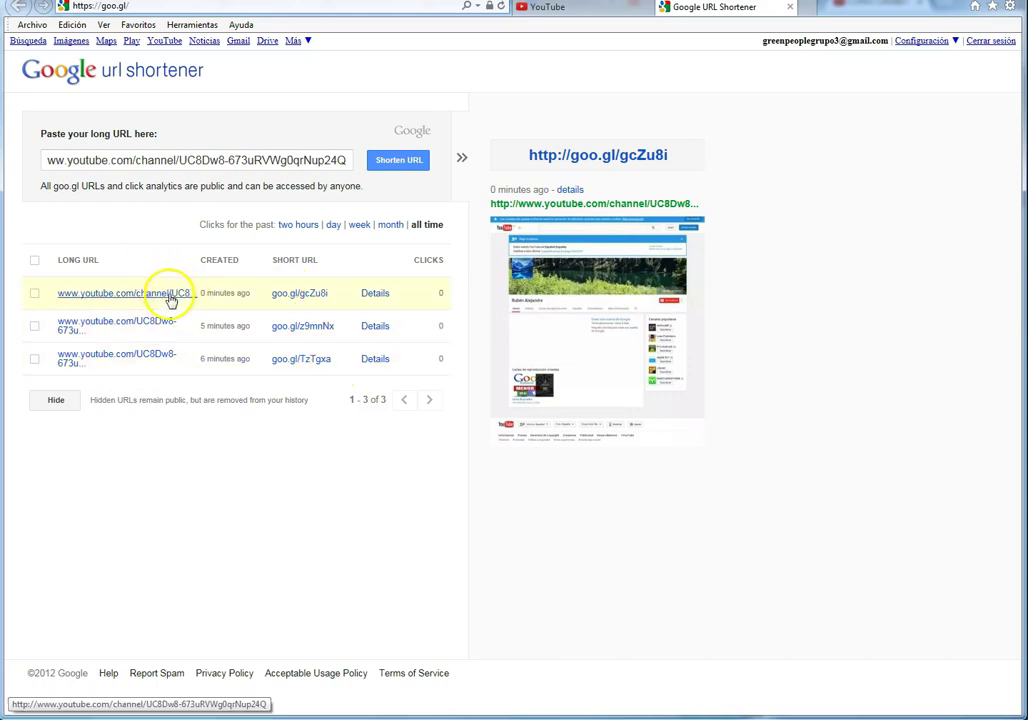
View the details of the newly shortened channel link and check the image options available for its QR code.
{"action": "left_click", "coordinate": [380, 295]}
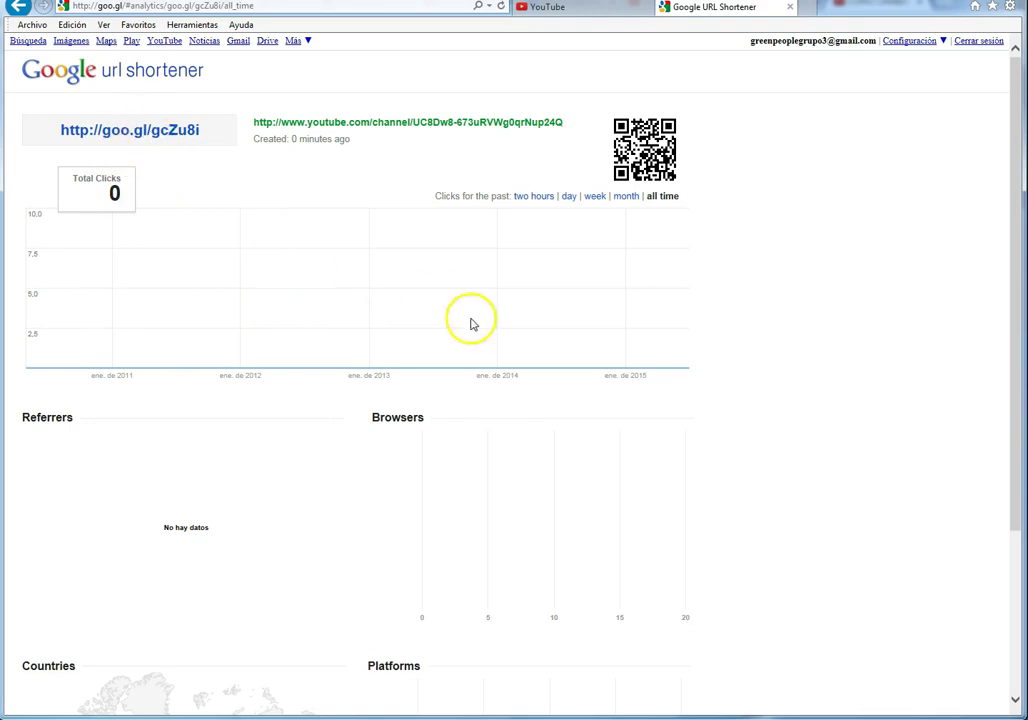
{"action": "right_click", "coordinate": [637, 148]}
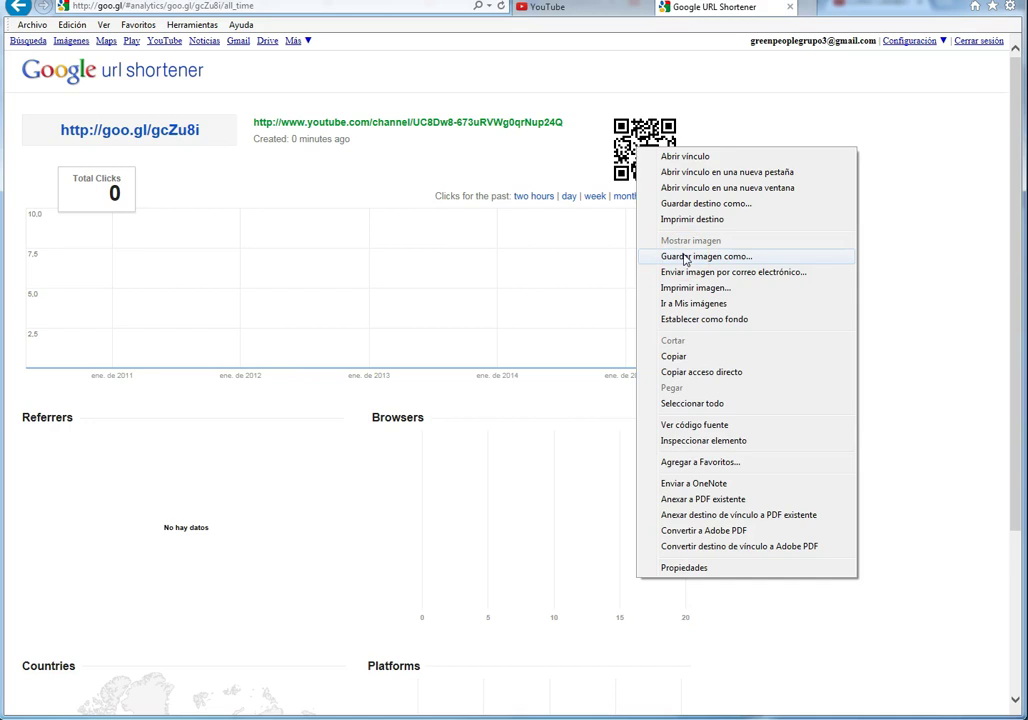
{"action": "left_click", "coordinate": [546, 168]}
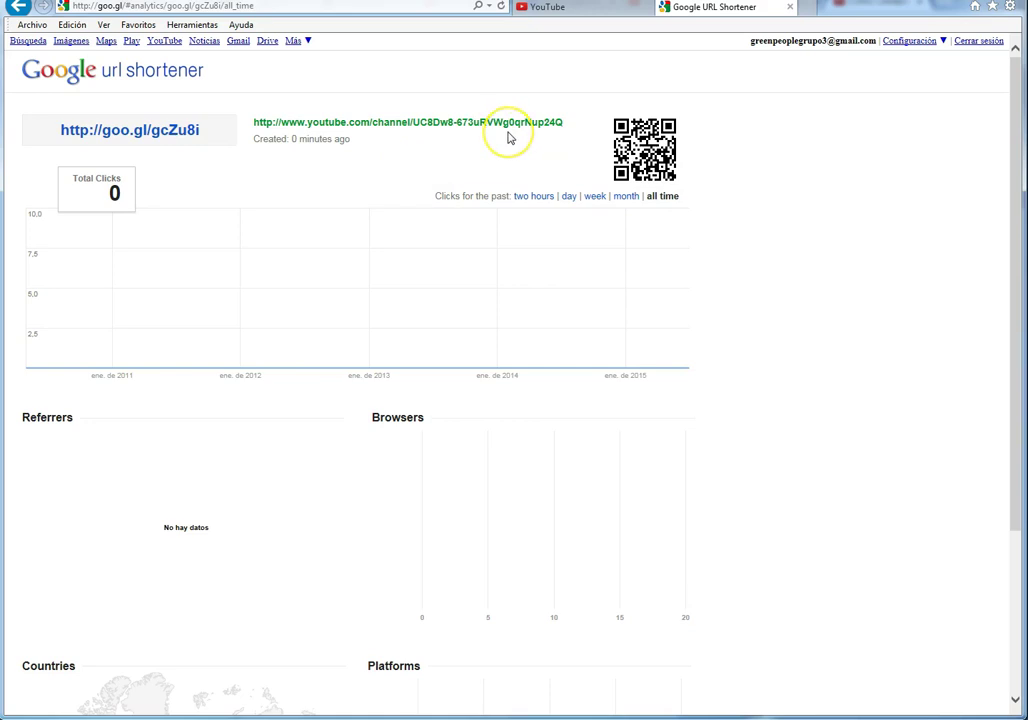